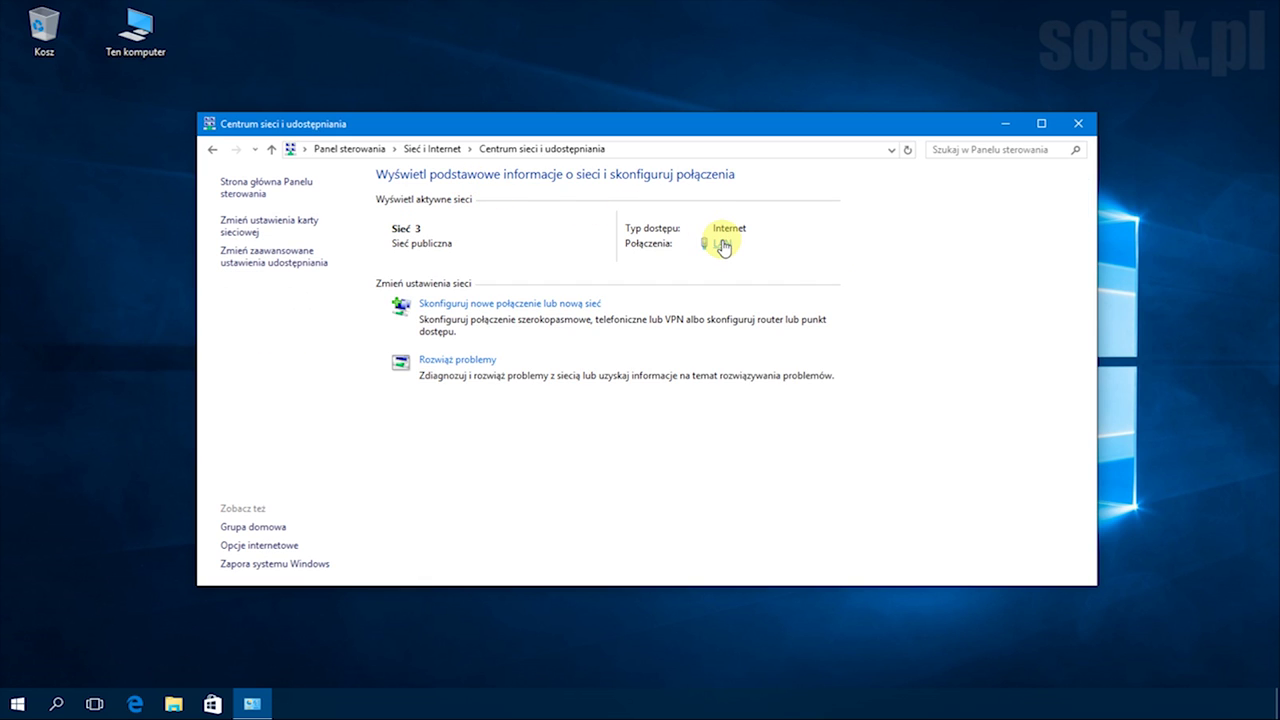
# Inspect the LAN connection's TCP/IPv4 address settings on the Windows 10 computer, leave them as they are and close the network windows.
pyautogui.click(722, 245)
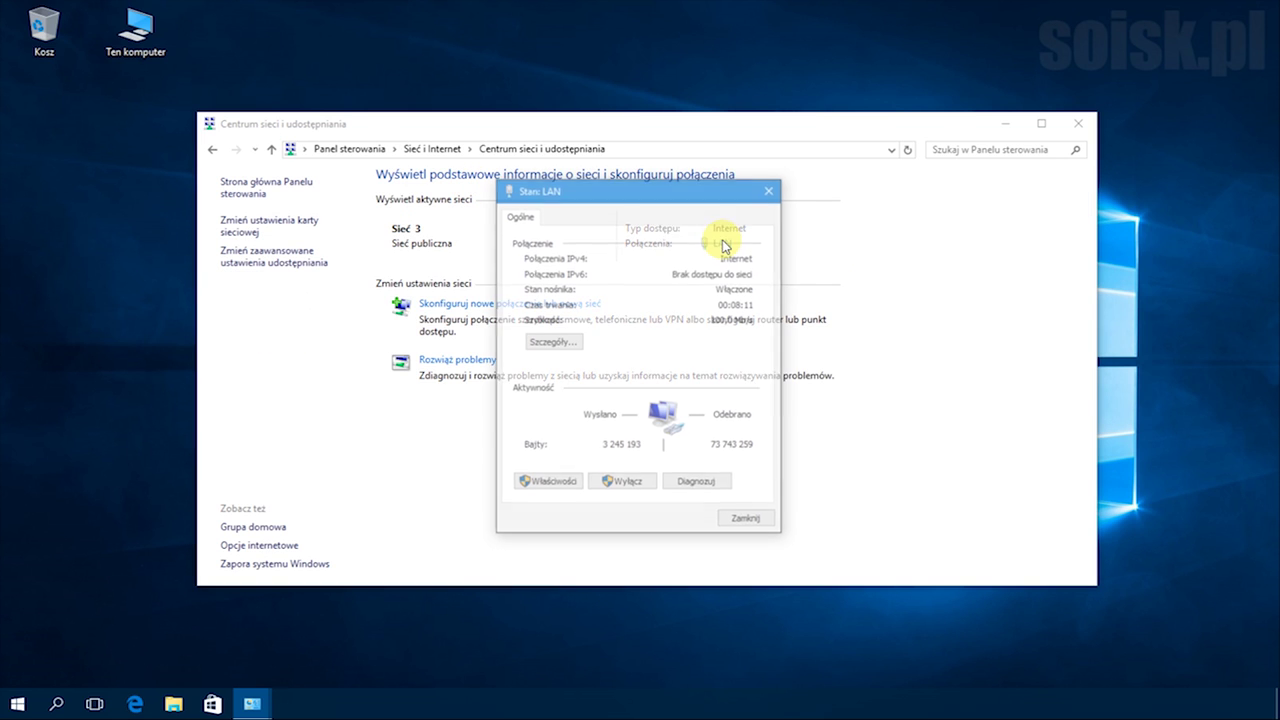
pyautogui.click(547, 483)
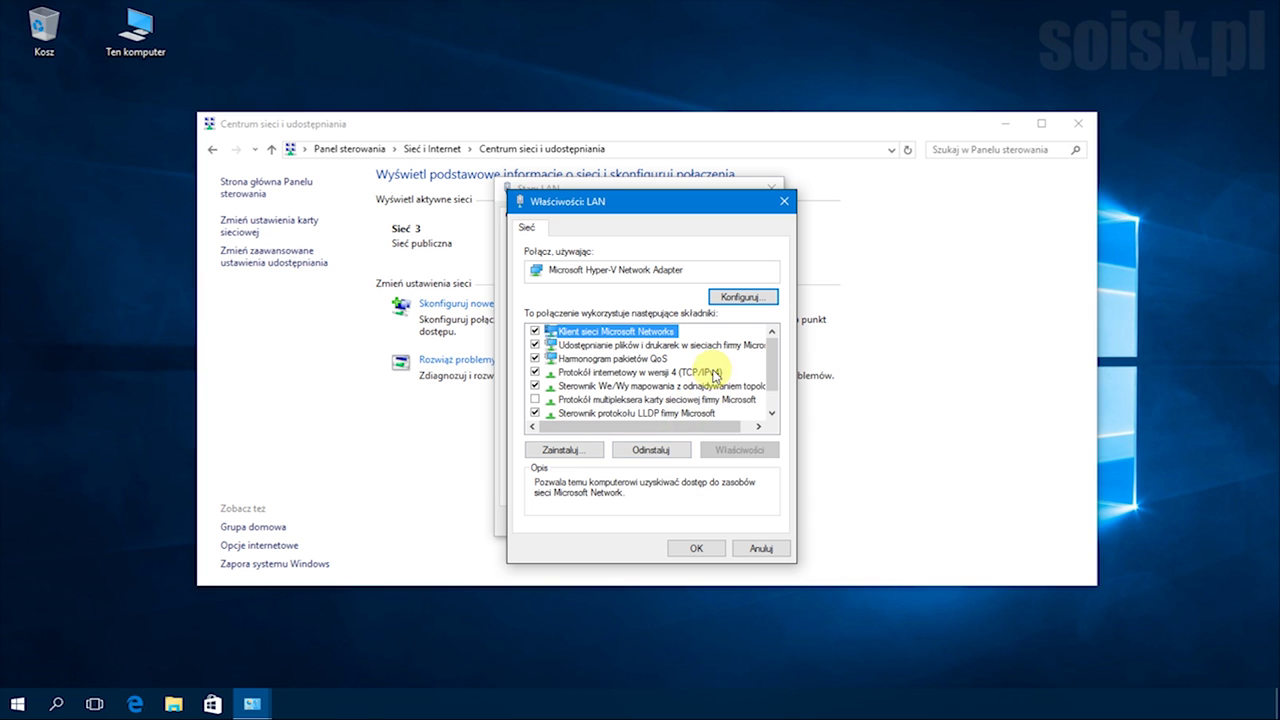
pyautogui.click(705, 371)
pyautogui.click(740, 450)
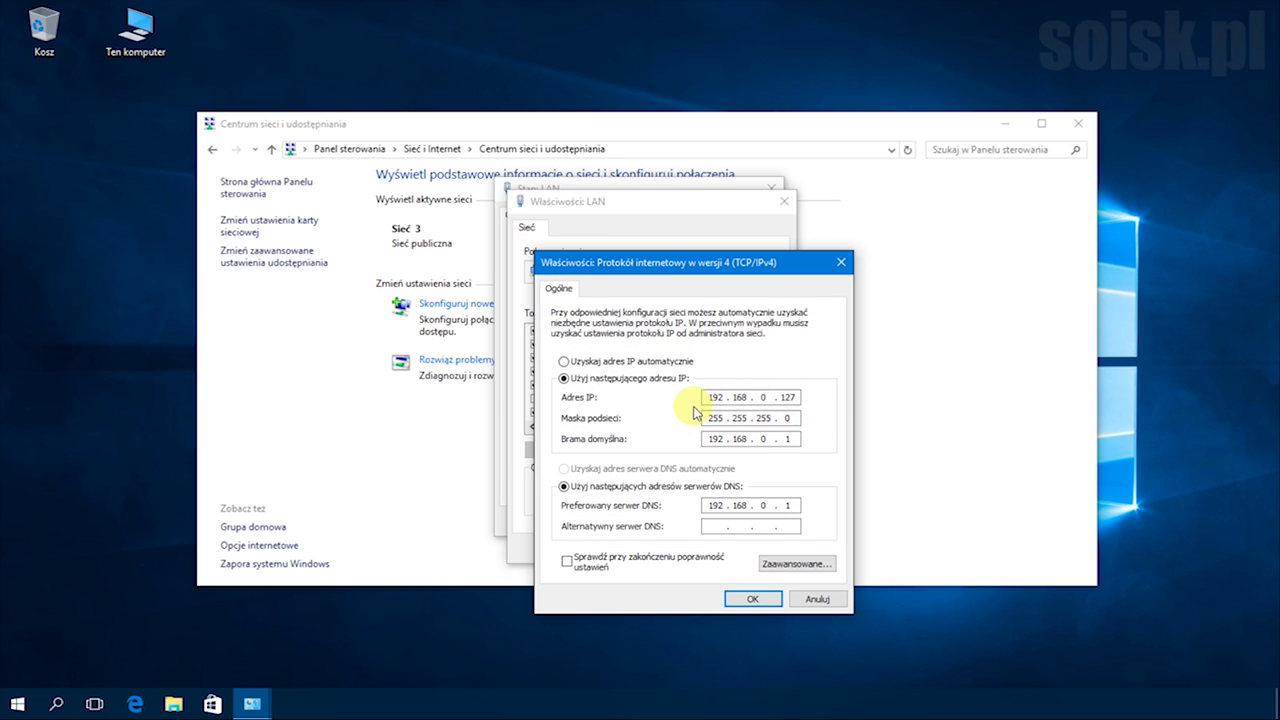
pyautogui.click(812, 599)
pyautogui.click(755, 553)
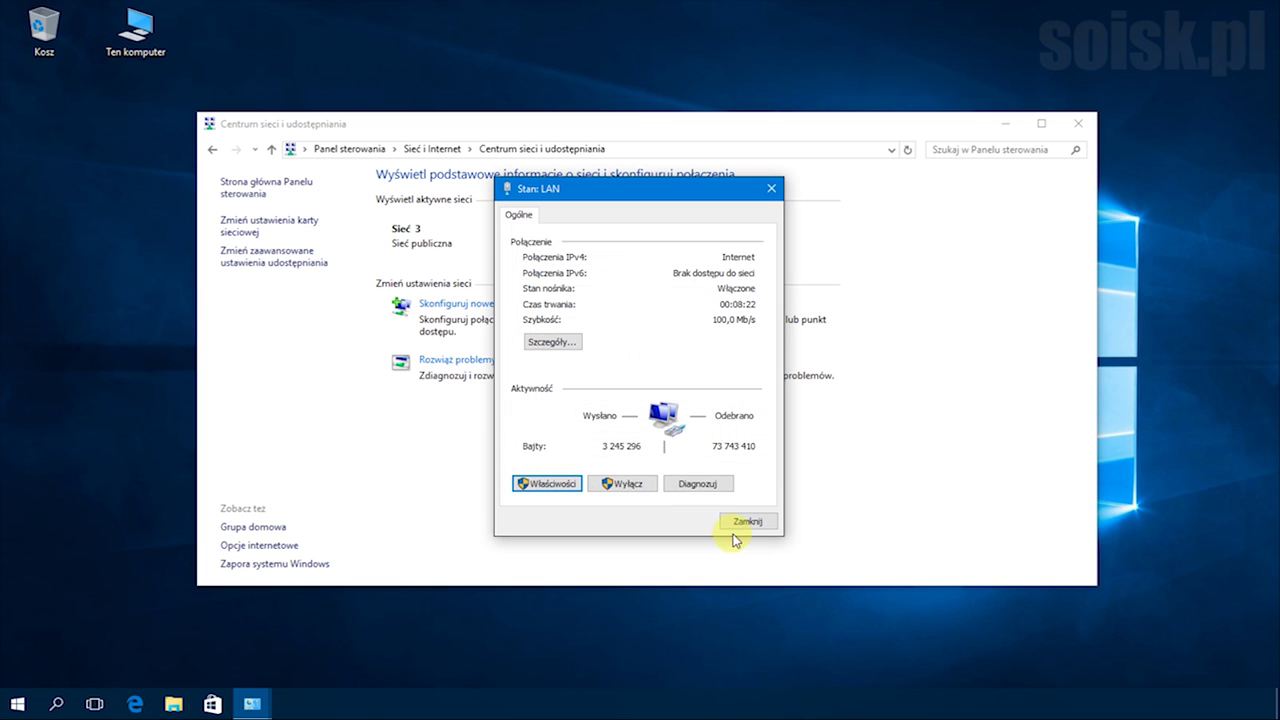
pyautogui.click(740, 522)
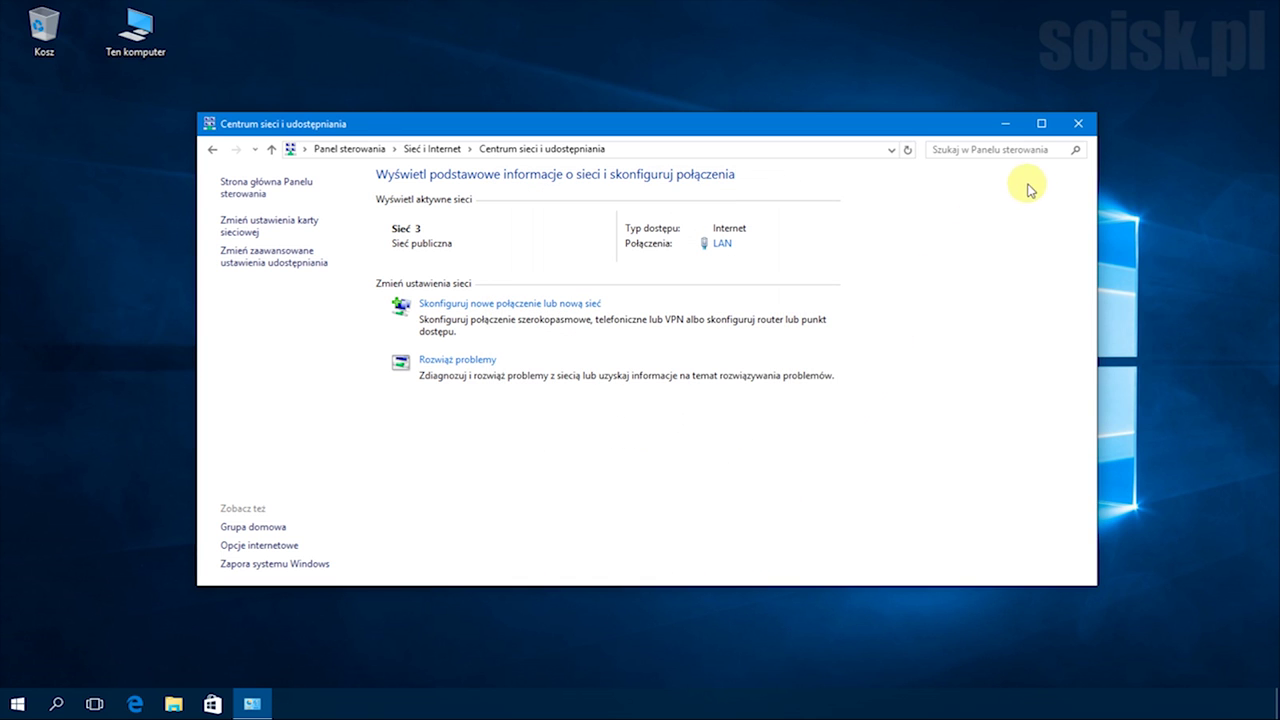
pyautogui.click(1077, 123)
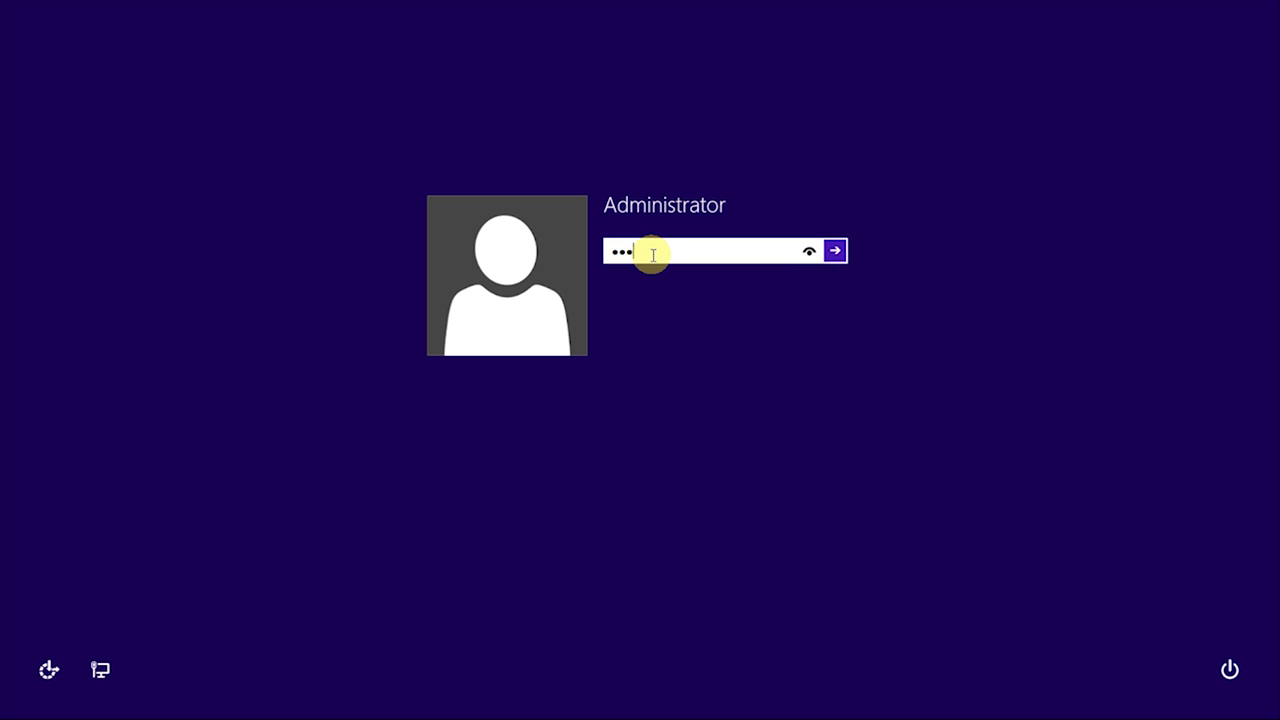
# Sign in to the Windows 8.1 computer with the account password and open the Network and Sharing Center.
pyautogui.press('Return')
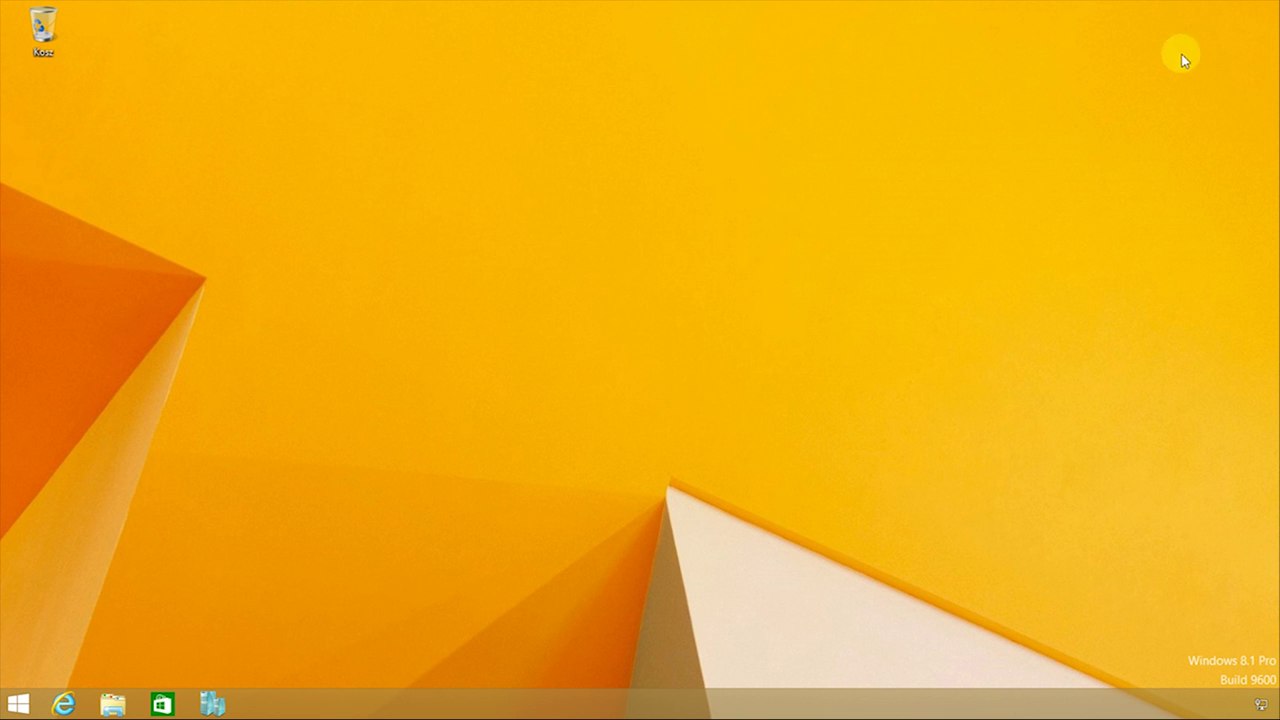
pyautogui.moveTo(1278, 2)
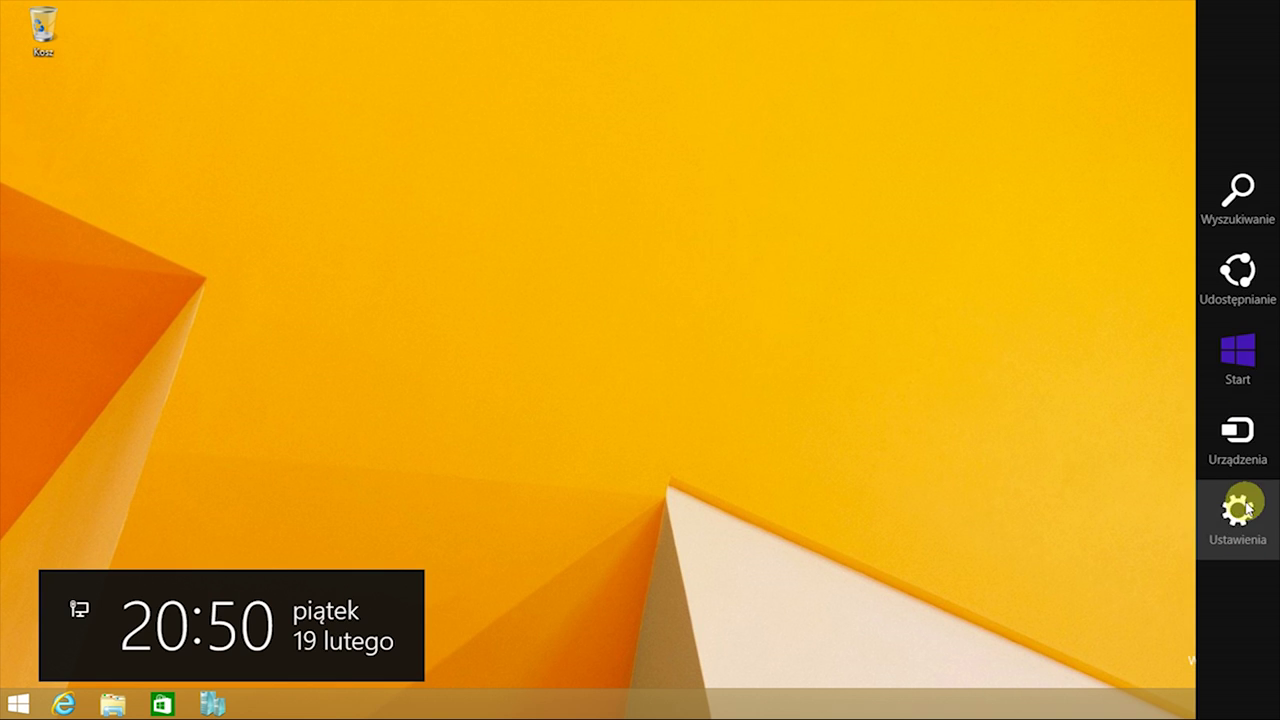
pyautogui.click(1245, 508)
pyautogui.click(1111, 118)
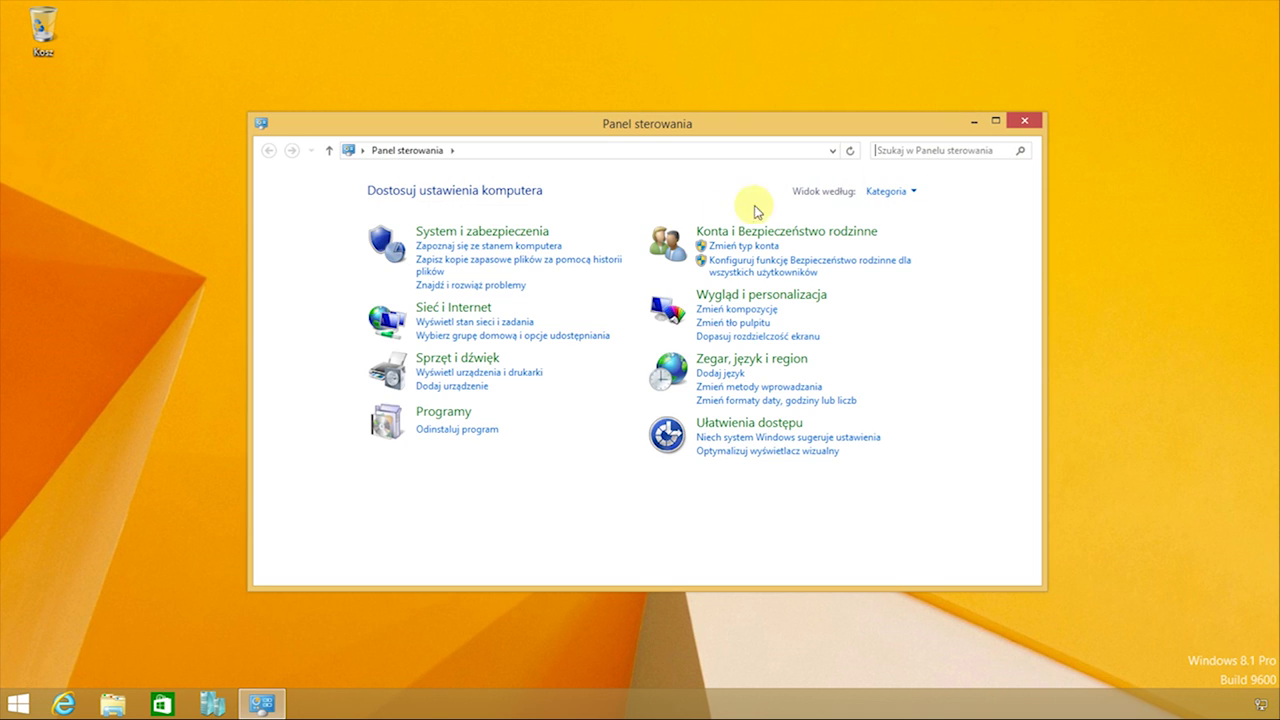
pyautogui.click(455, 311)
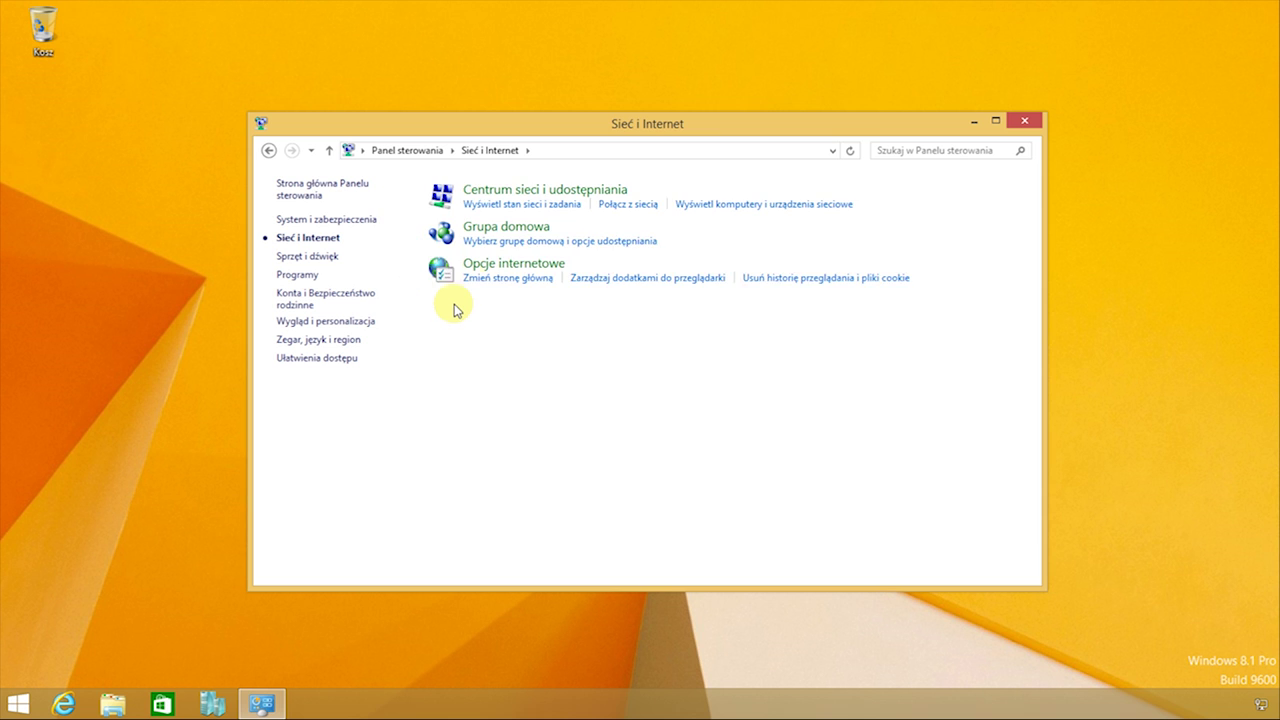
pyautogui.click(517, 191)
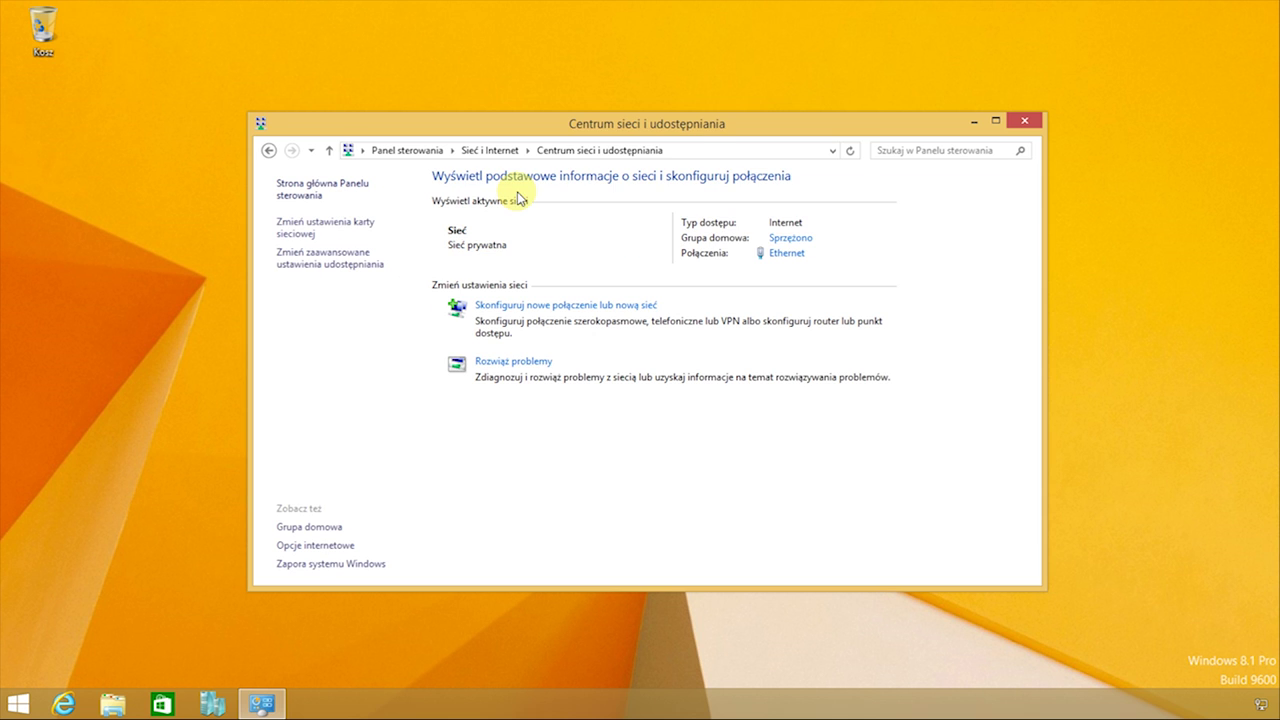
# Inspect the Ethernet connection's TCP/IPv4 address settings, cancel without changes and close the network windows.
pyautogui.click(781, 256)
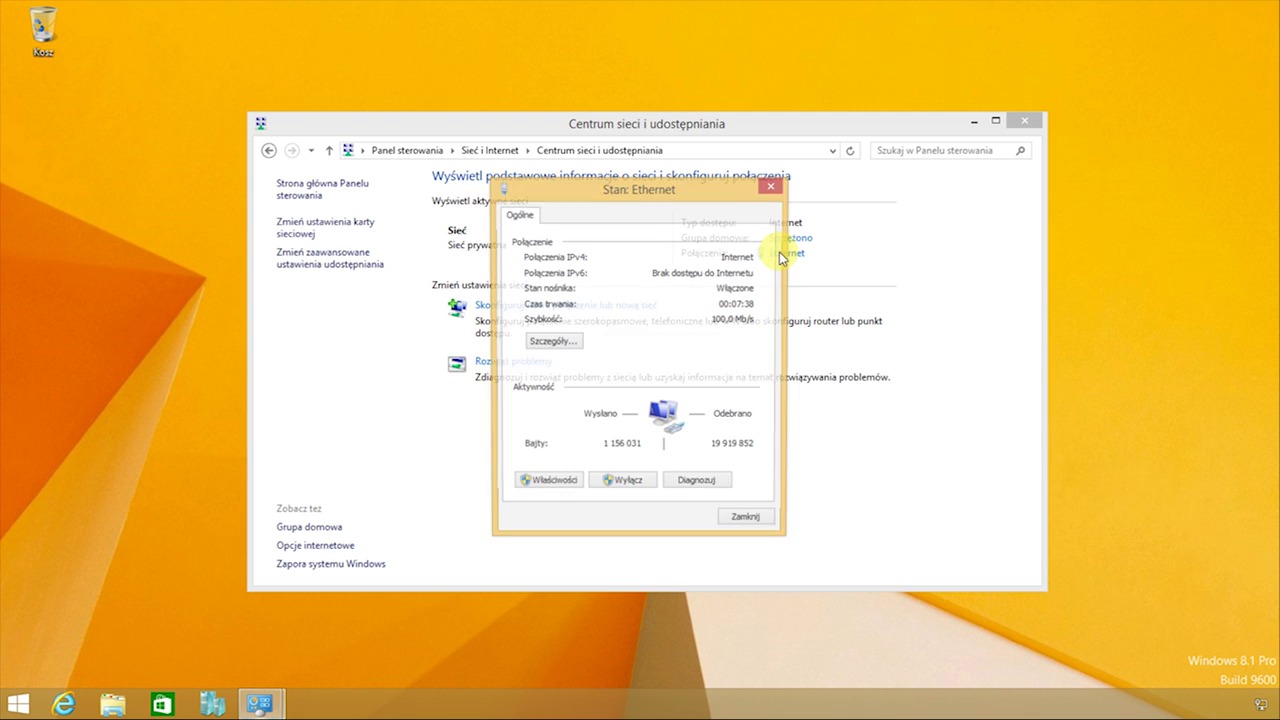
pyautogui.click(535, 482)
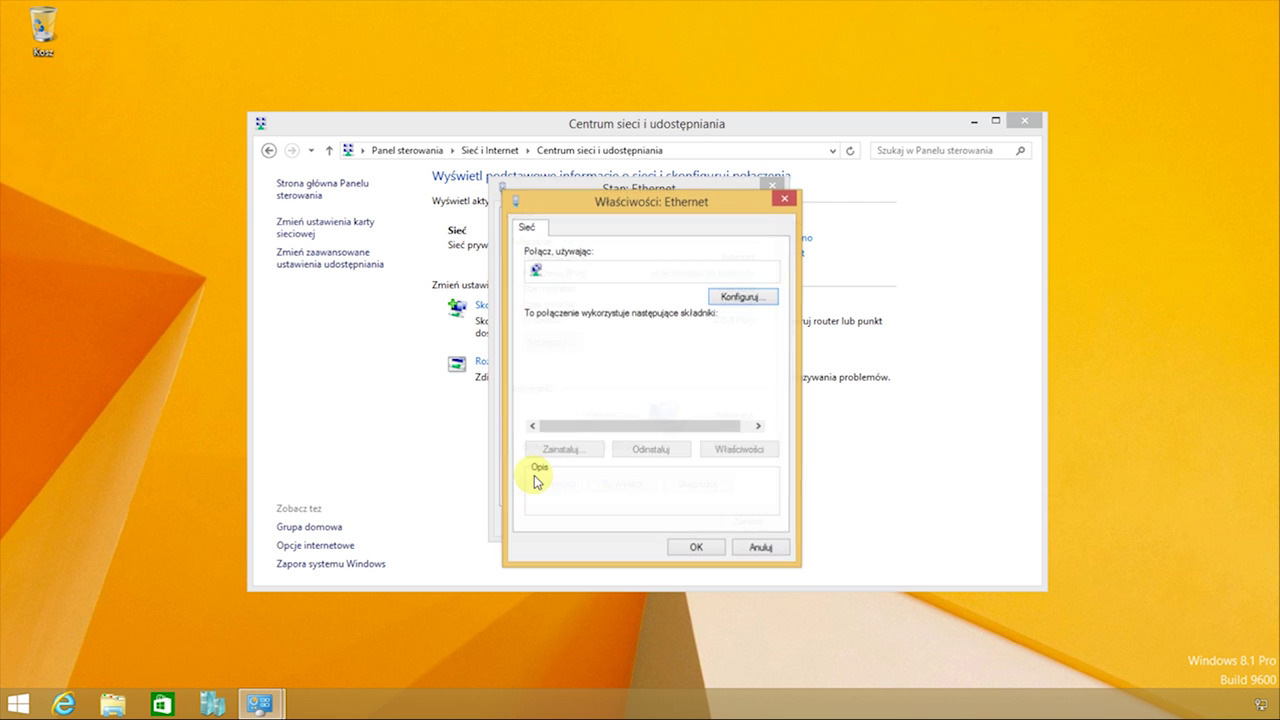
pyautogui.moveTo(768, 360); pyautogui.dragTo(710, 420)
pyautogui.doubleClick(700, 413)
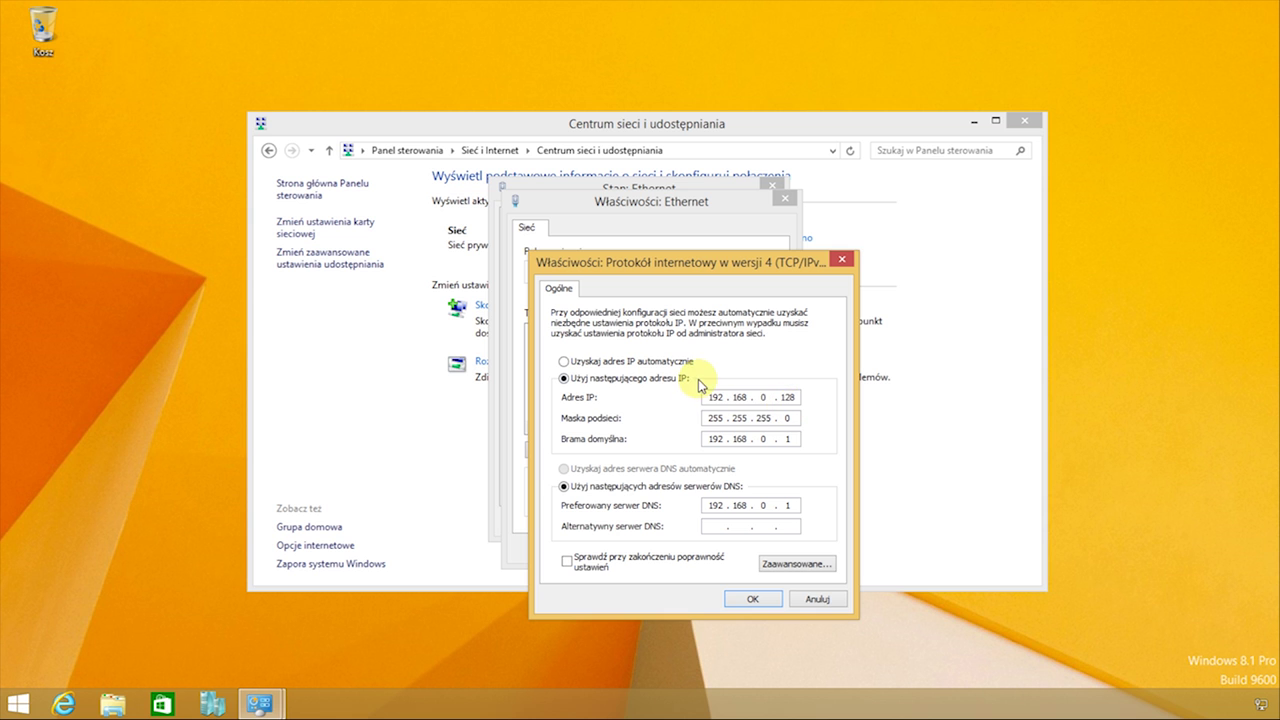
pyautogui.click(808, 600)
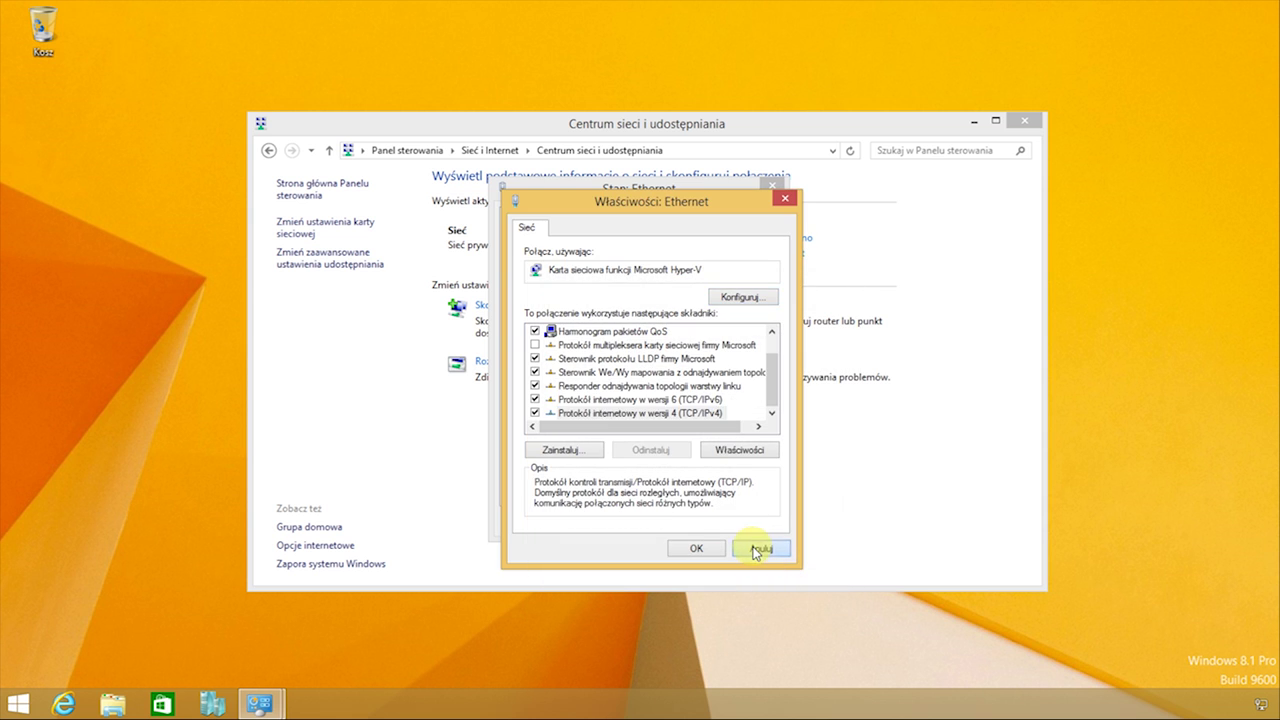
pyautogui.click(757, 551)
pyautogui.click(750, 522)
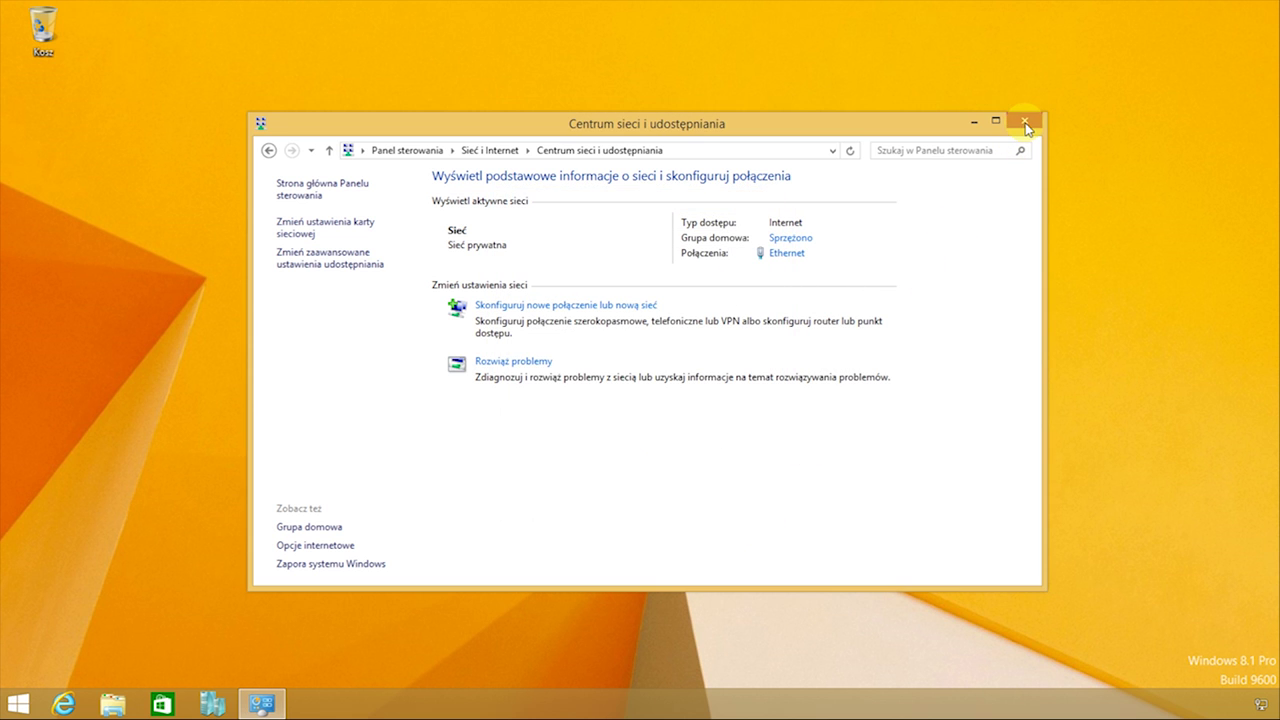
pyautogui.click(1023, 121)
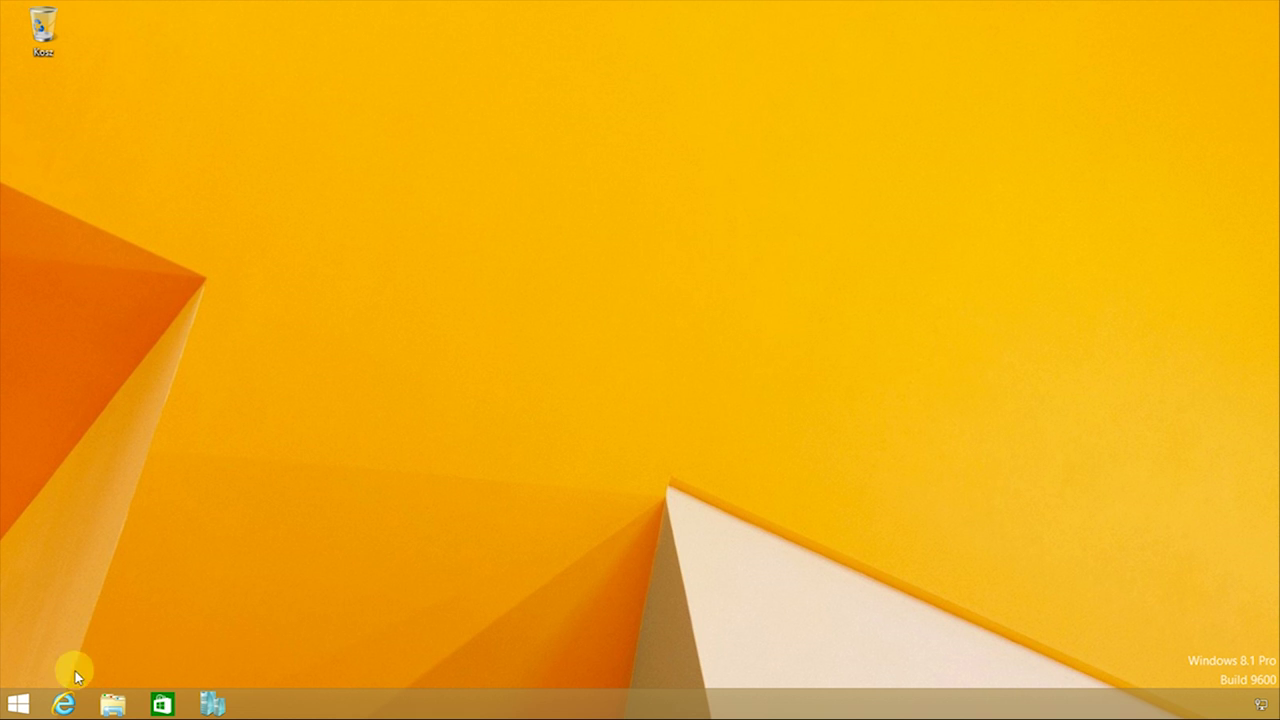
# Open a Command Prompt on the Windows 8.1 computer and ping 192.168.0.127.
pyautogui.click(14, 704)
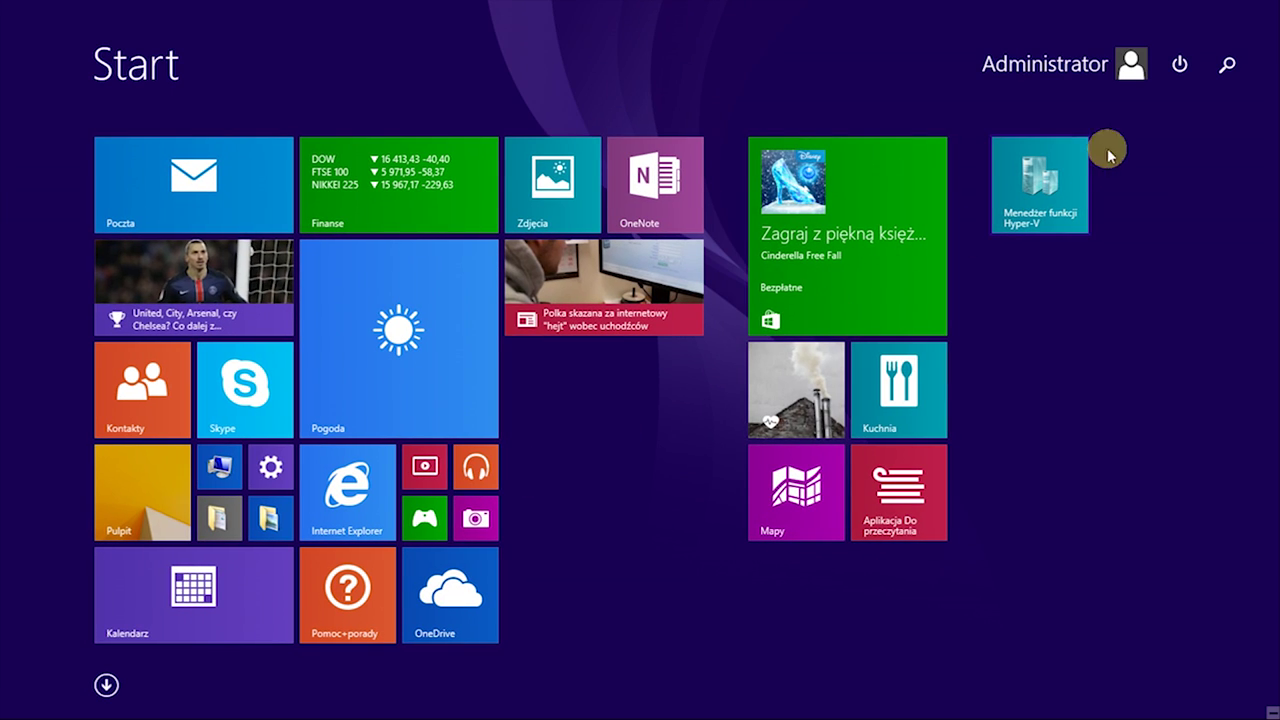
pyautogui.click(1225, 63)
pyautogui.write('cmd')
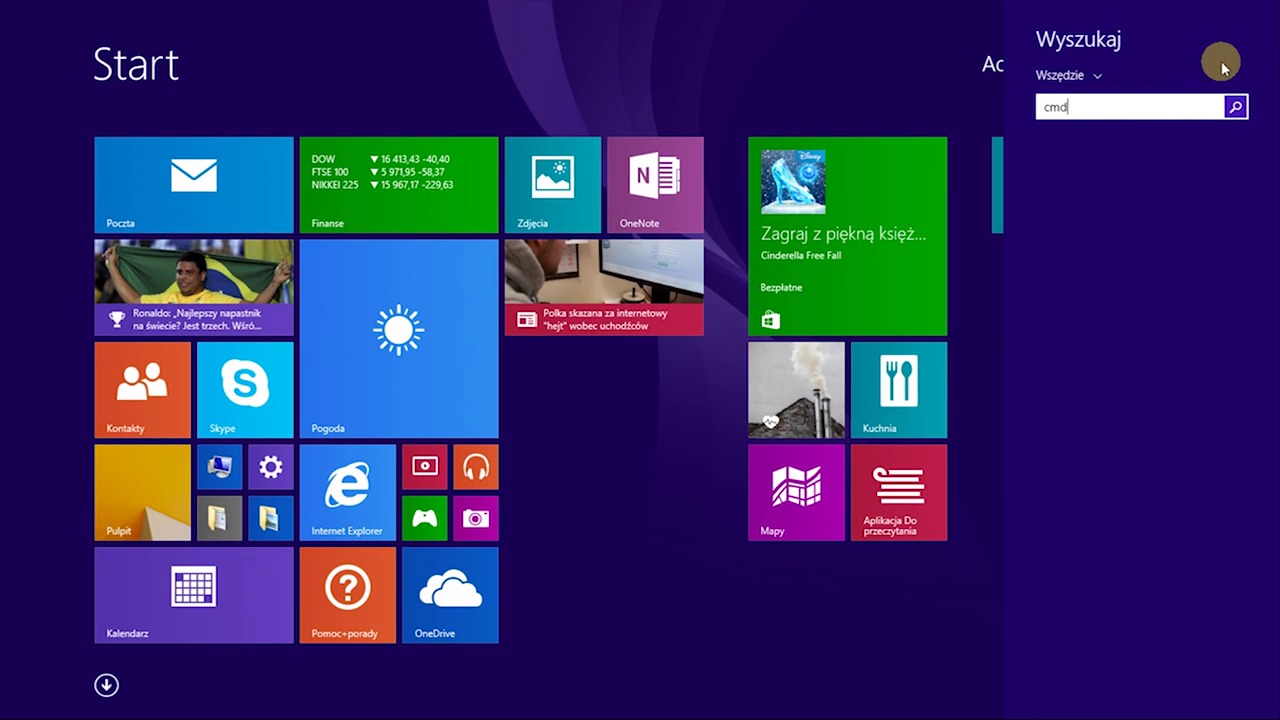
pyautogui.click(1120, 160)
pyautogui.moveTo(430, 165); pyautogui.dragTo(643, 261)
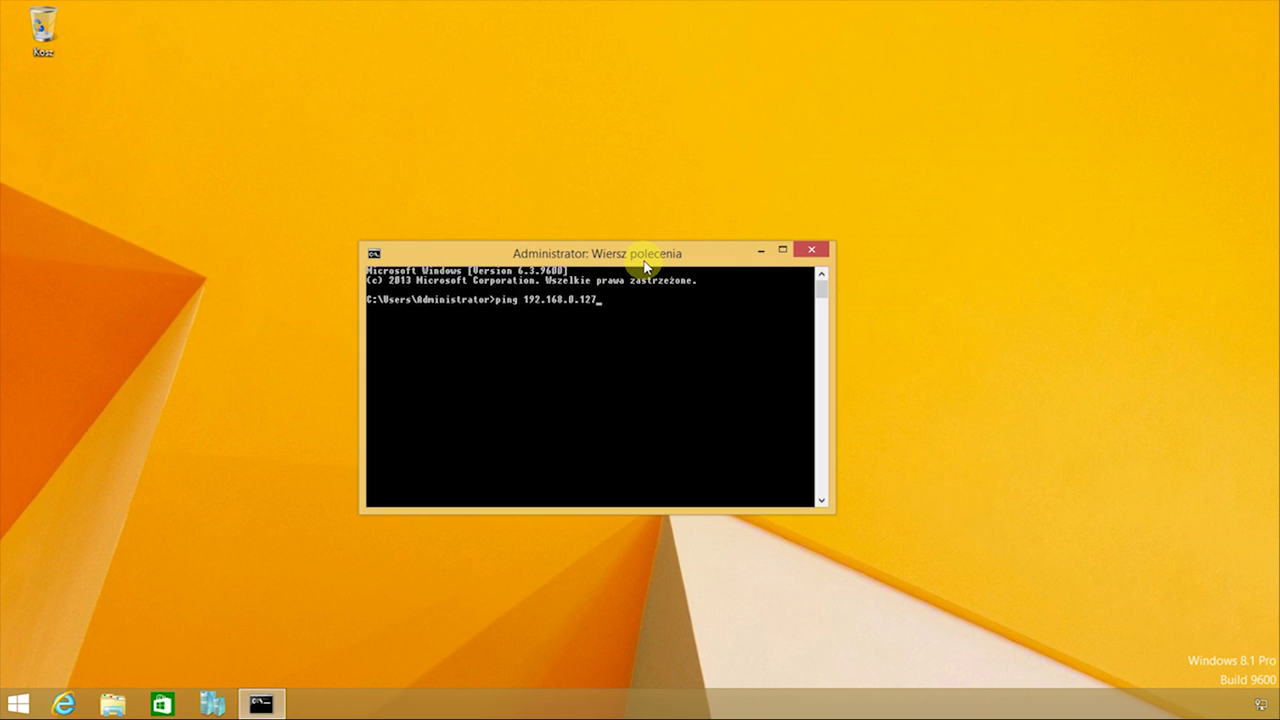
pyautogui.press('Return')
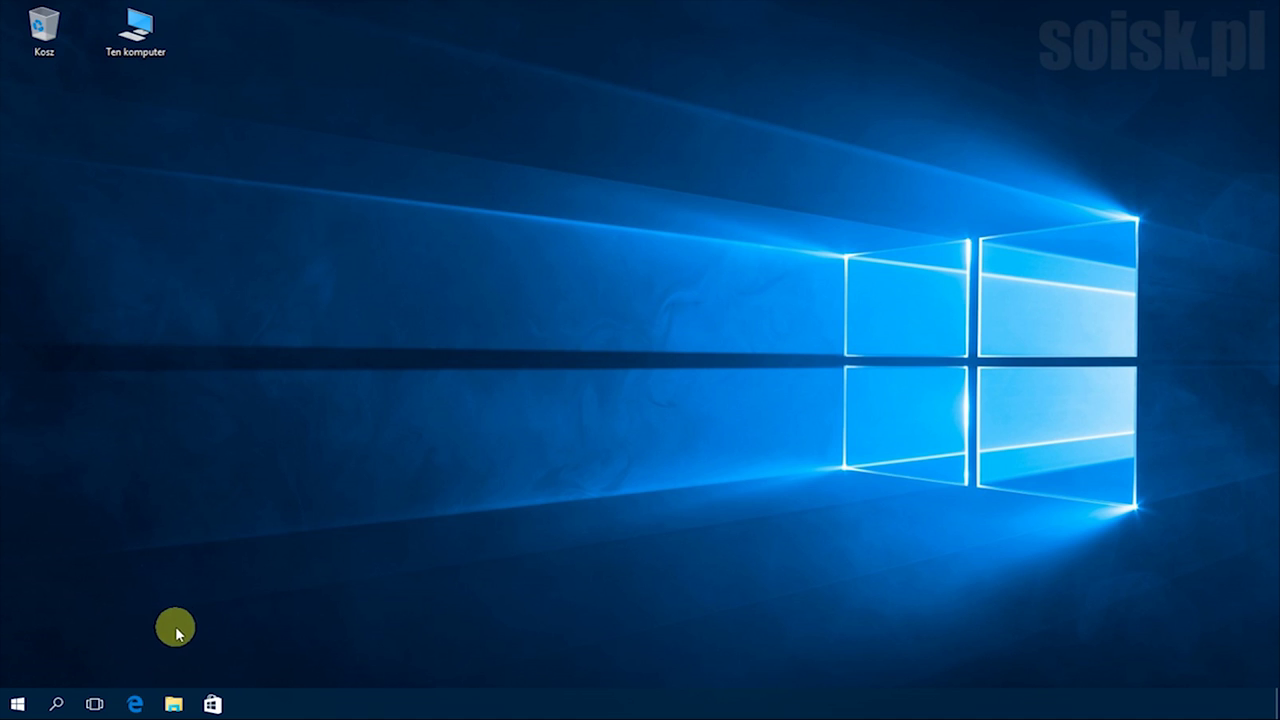
# Switch to the Windows 10 computer and open the advanced settings of Windows Firewall from the Control Panel.
pyautogui.click(52, 700)
pyautogui.write('panel')
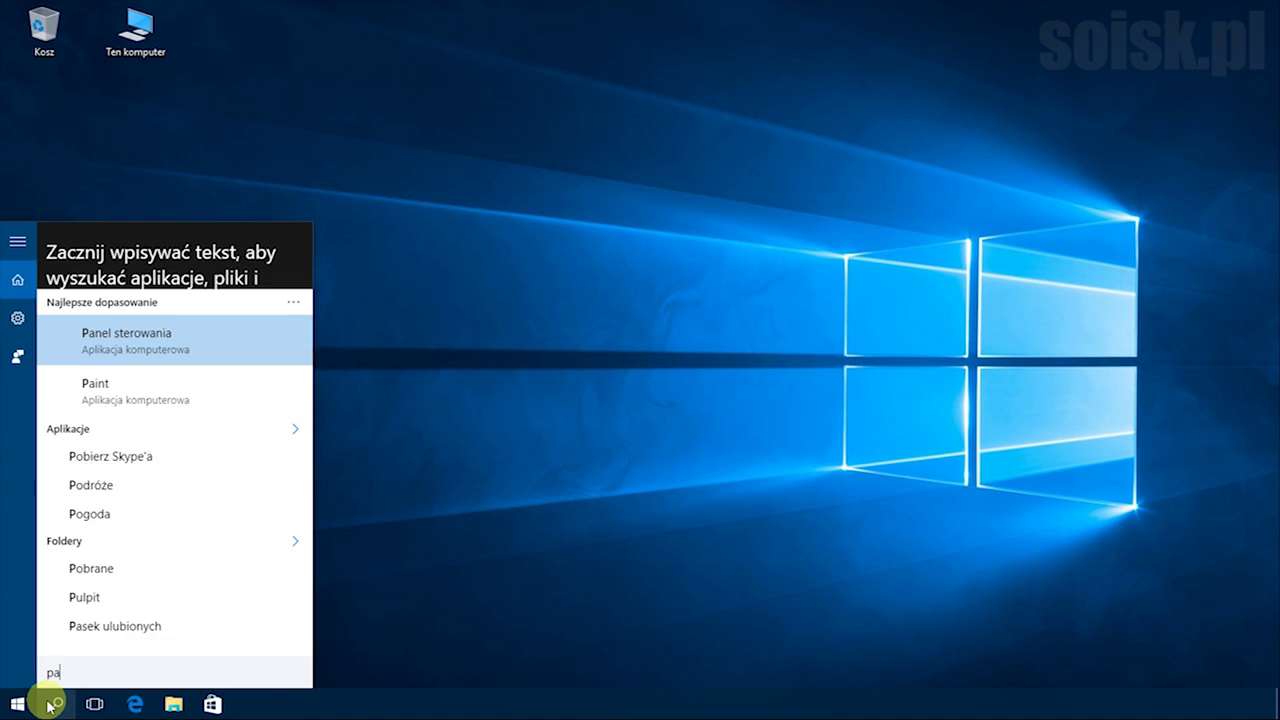
pyautogui.click(216, 266)
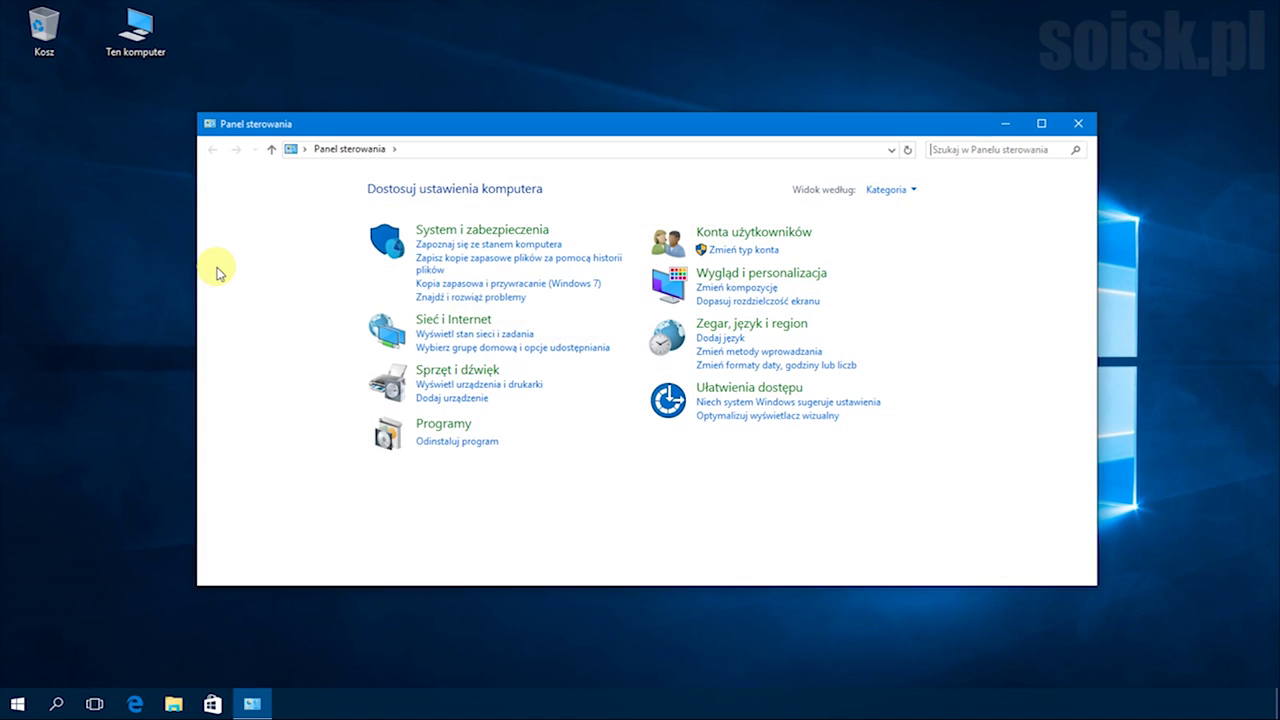
pyautogui.click(440, 228)
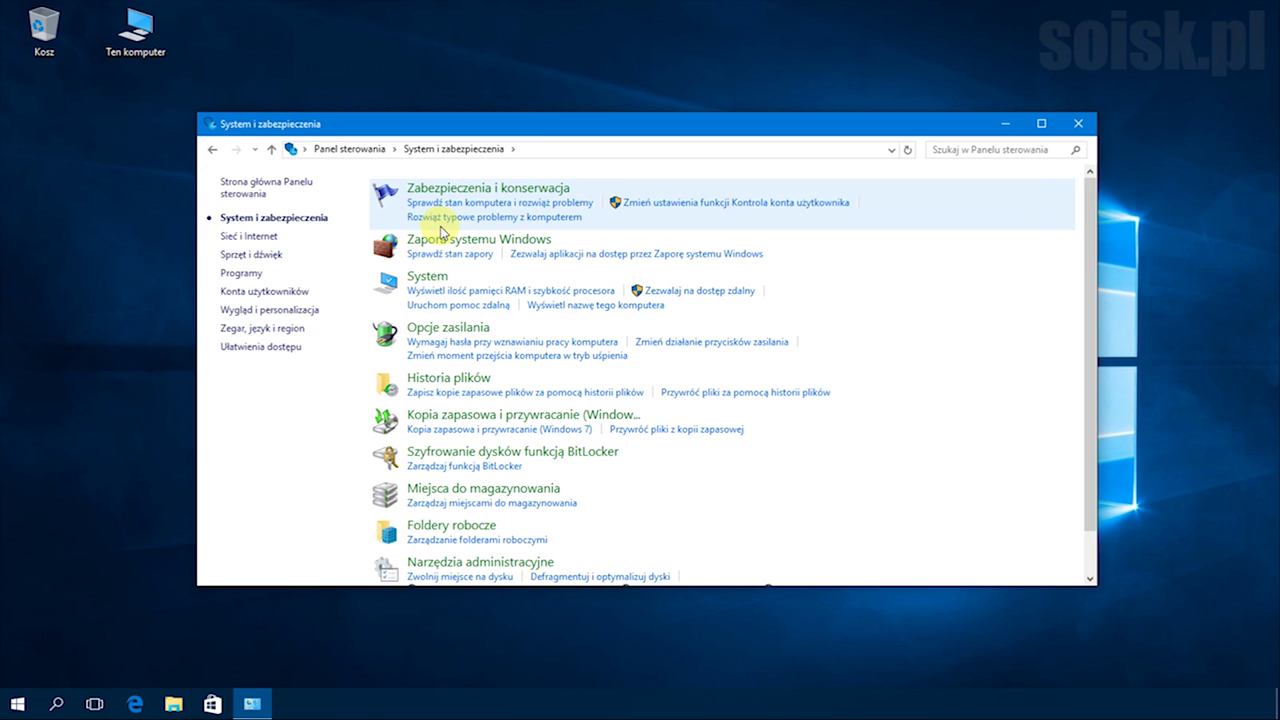
pyautogui.click(446, 242)
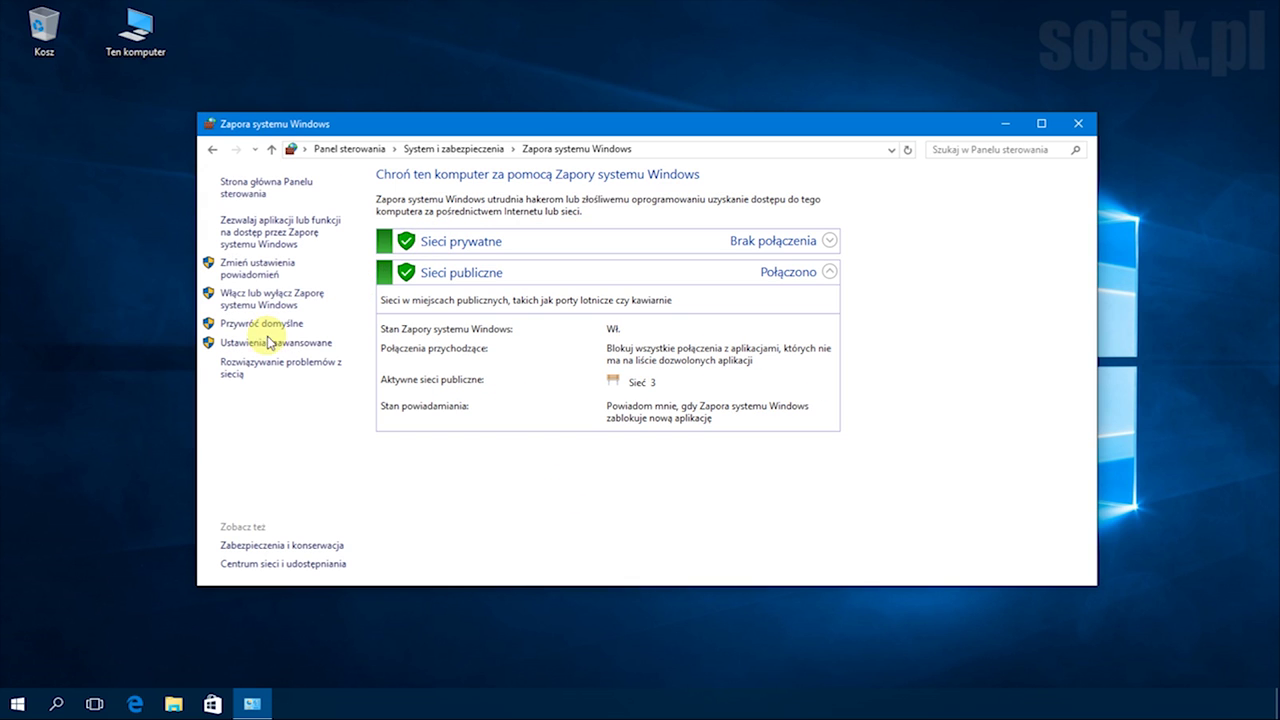
pyautogui.click(259, 343)
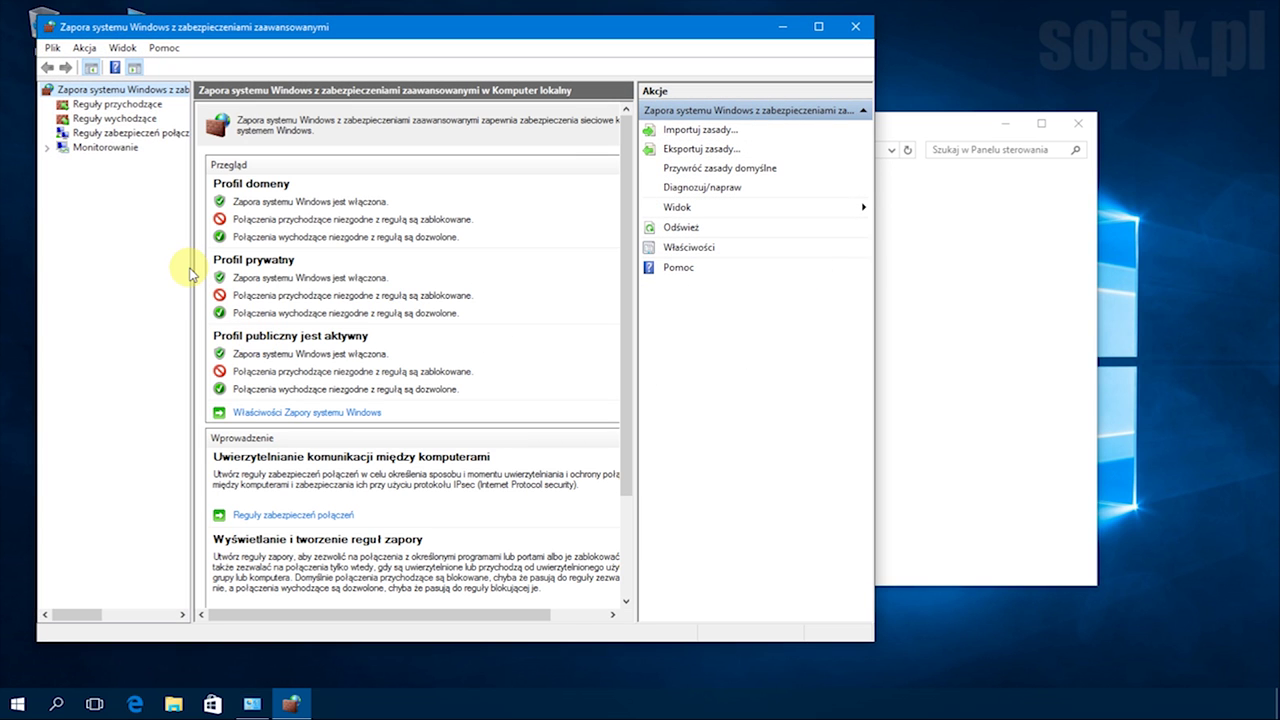
# Display the inbound rules in a maximized window and widen the name column to read the file and printer sharing rules.
pyautogui.moveTo(191, 268); pyautogui.dragTo(293, 268)
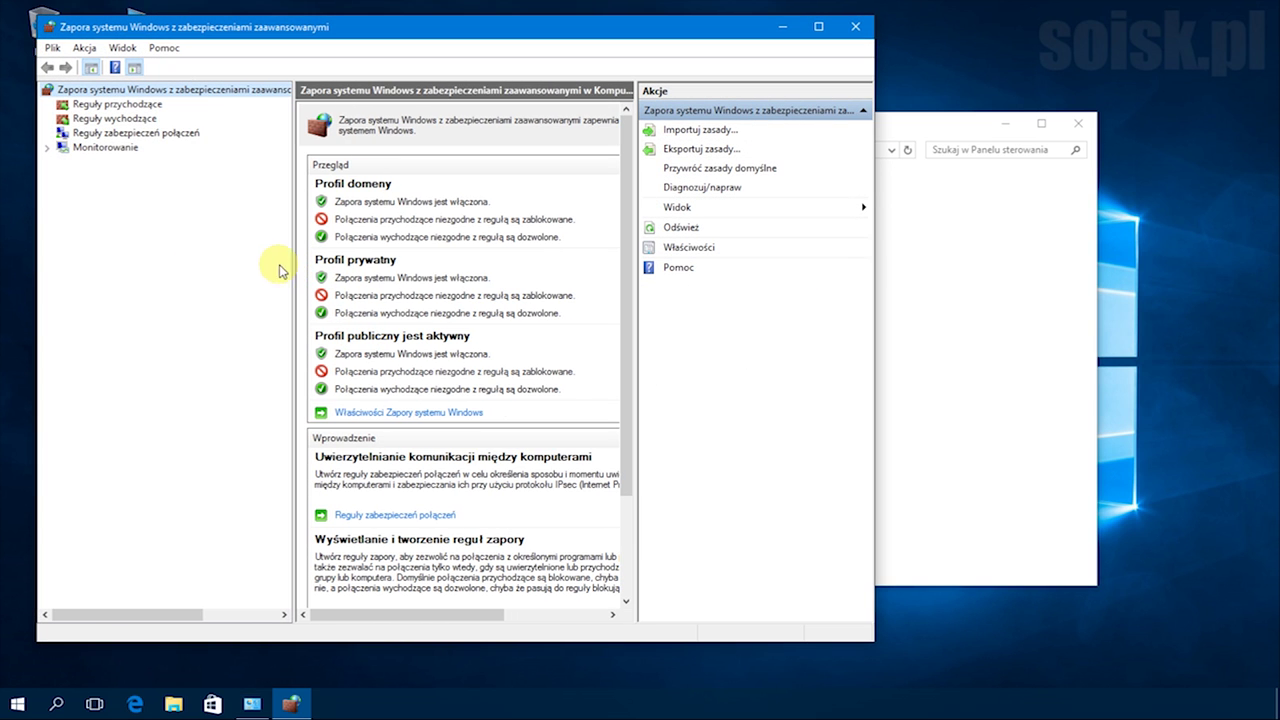
pyautogui.click(143, 105)
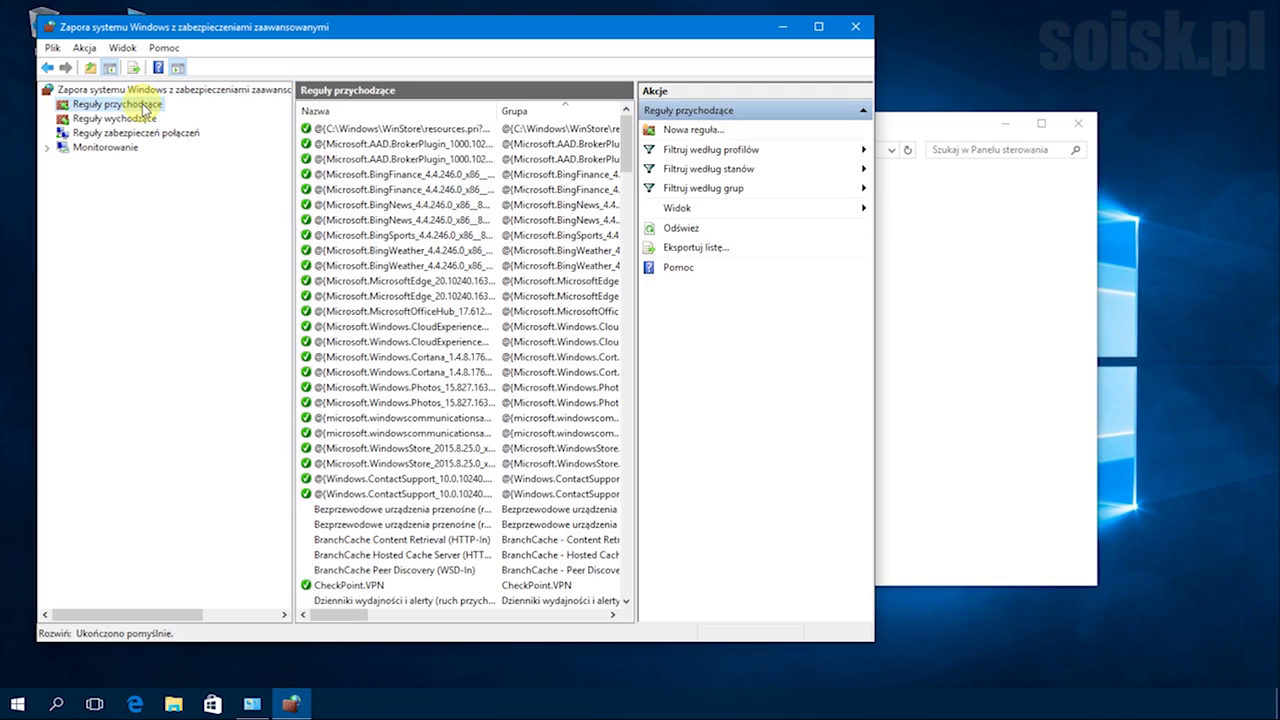
pyautogui.click(817, 26)
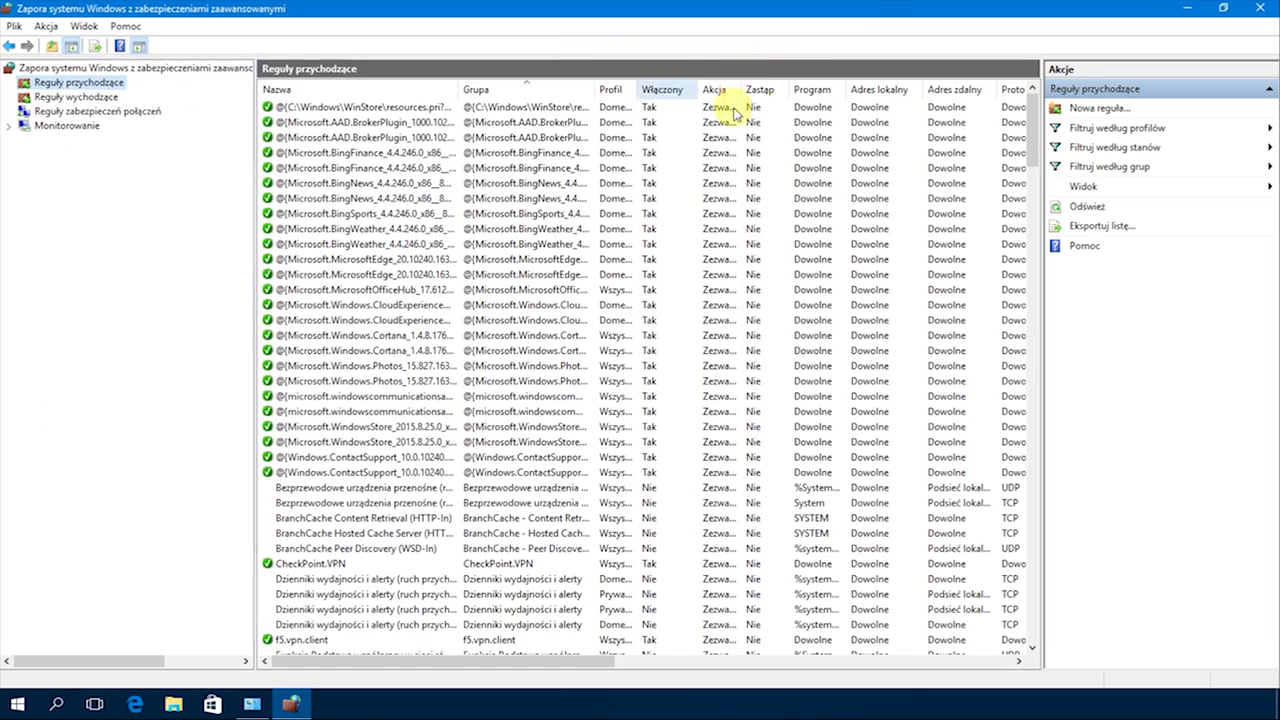
pyautogui.moveTo(1035, 130); pyautogui.dragTo(1087, 437)
pyautogui.moveTo(459, 89); pyautogui.dragTo(765, 82)
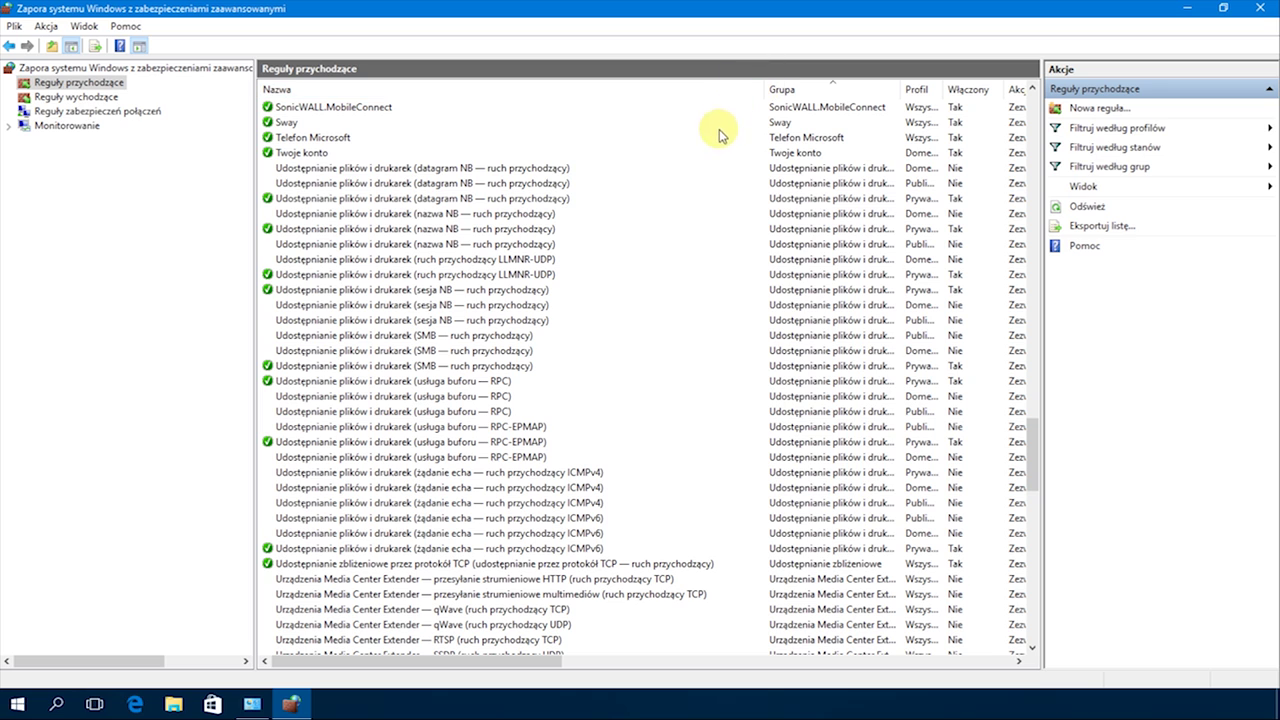
# Enable the three inbound ICMPv4 echo request rules for file and printer sharing, covering the private, domain and public profiles.
pyautogui.click(508, 470)
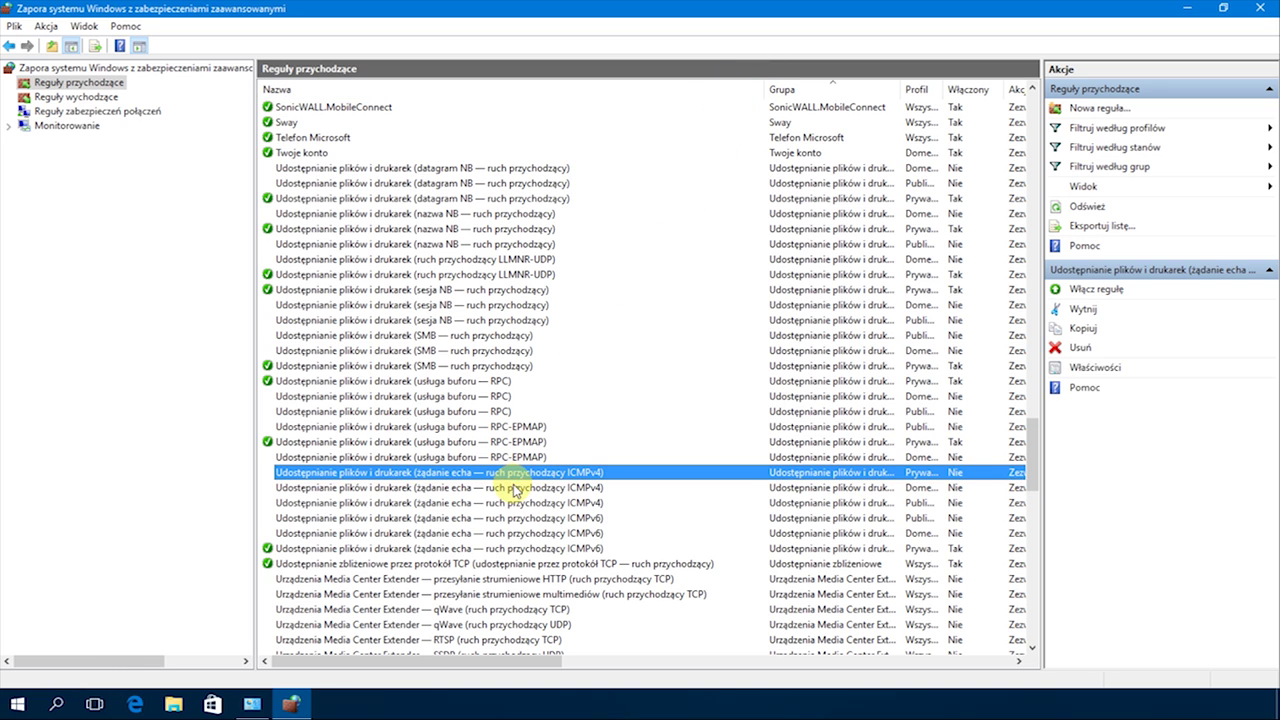
pyautogui.keyDown('shift'); pyautogui.click(505, 487); pyautogui.keyUp('shift')
pyautogui.keyDown('shift'); pyautogui.click(512, 503); pyautogui.keyUp('shift')
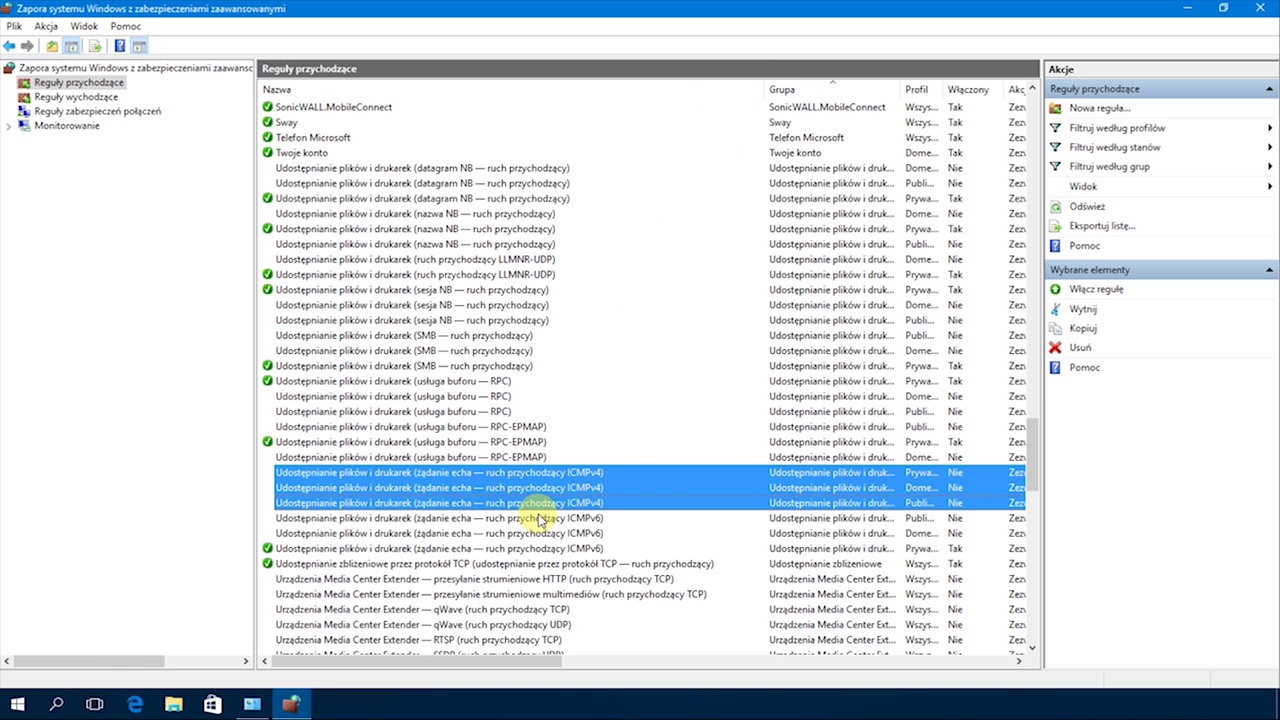
pyautogui.rightClick(447, 497)
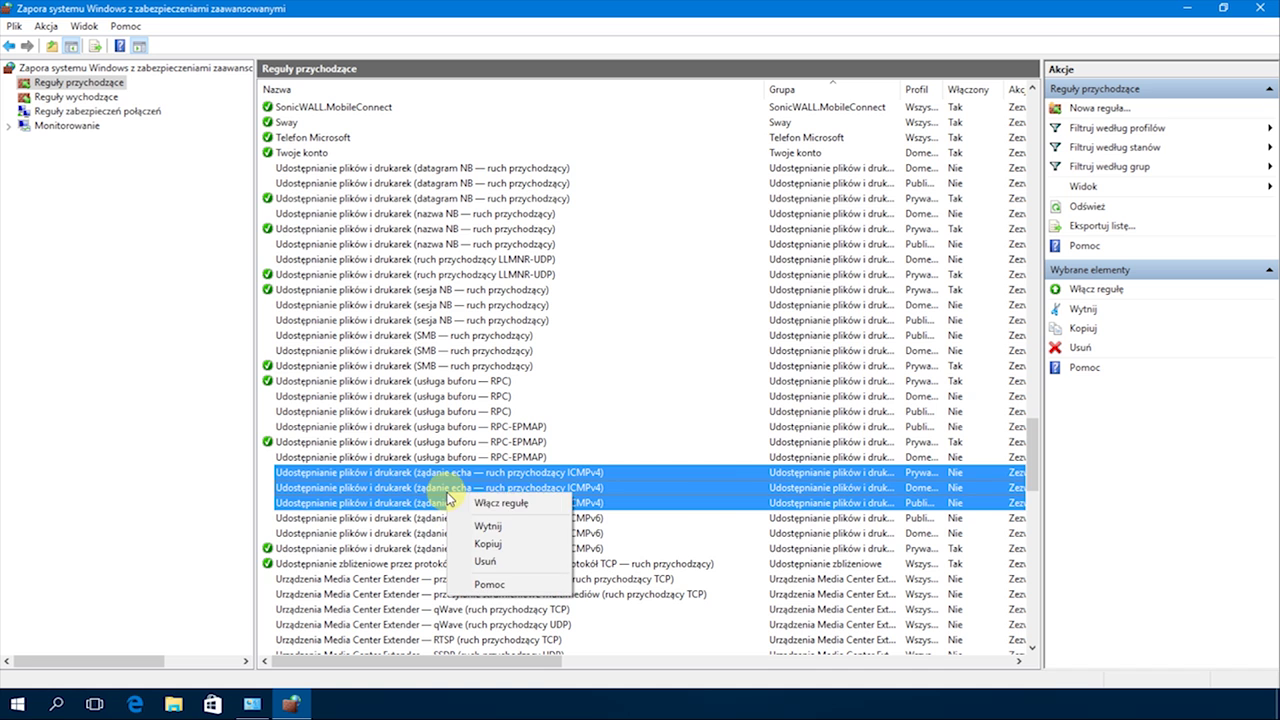
pyautogui.click(508, 503)
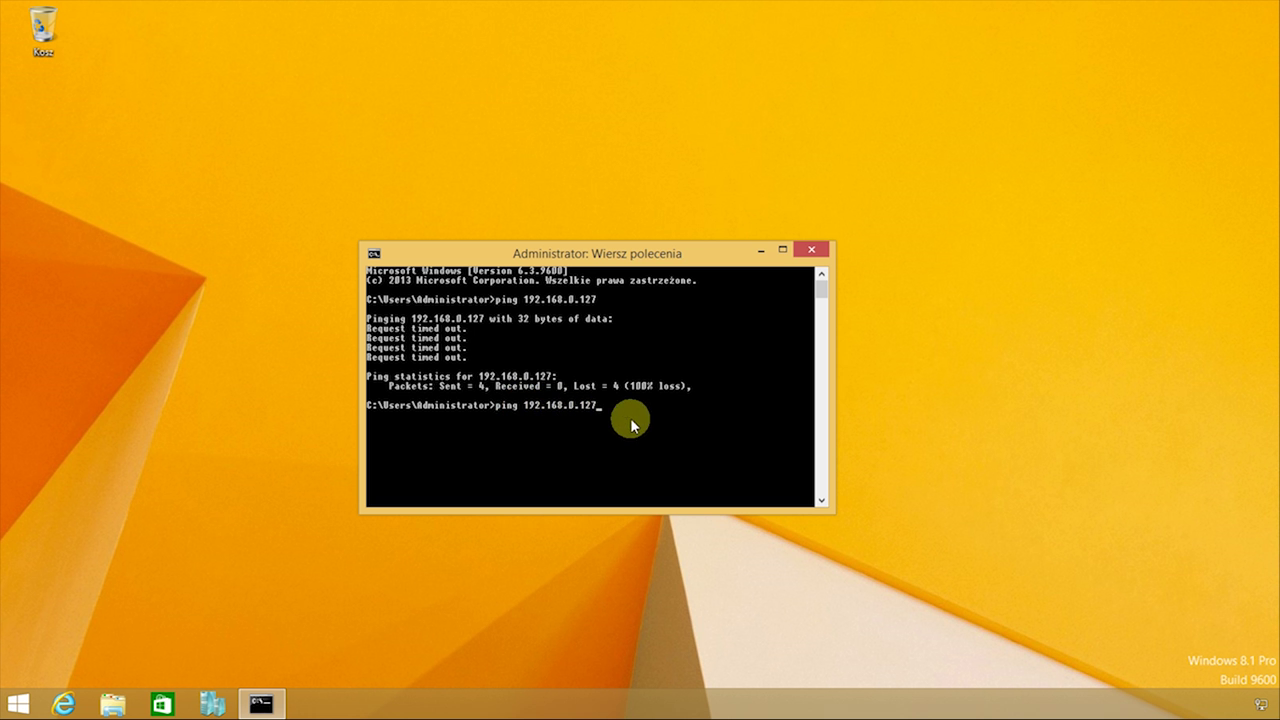
# Switch to the Windows 8.1 computer and ping 192.168.0.127 again.
pyautogui.press('Return')
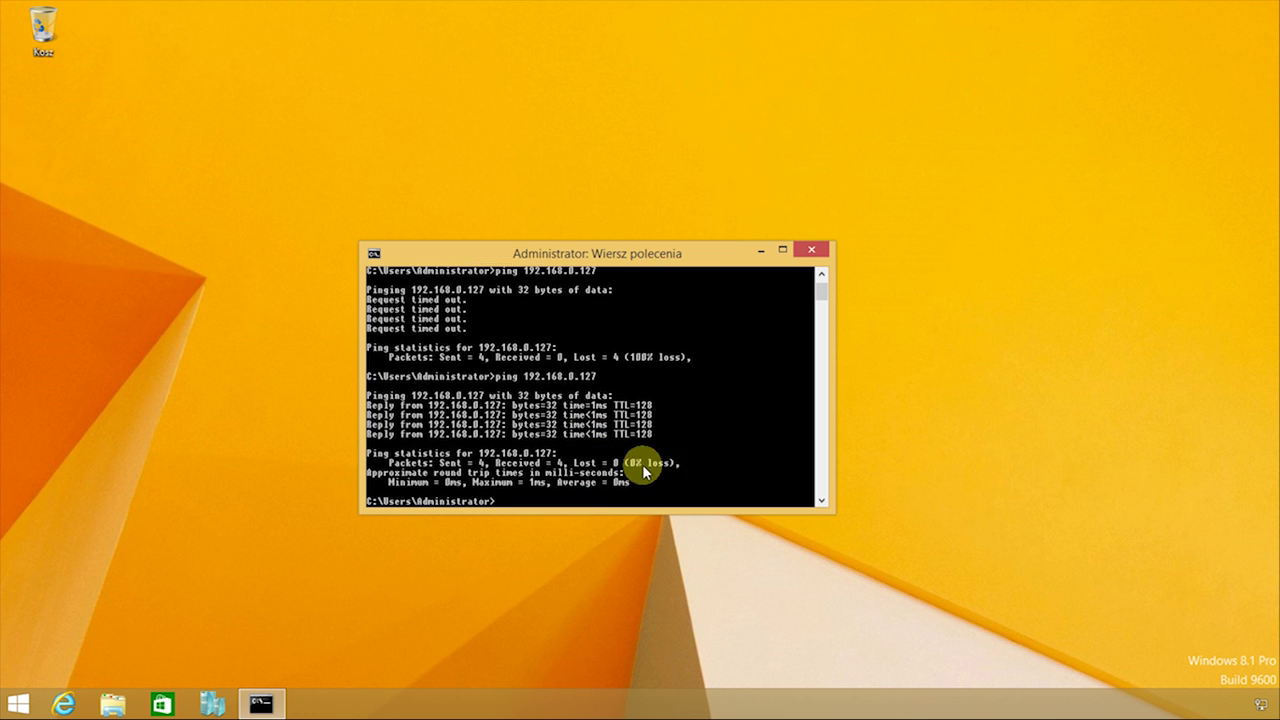
# Close the command prompt, search for mstsc and open Remote Desktop Connection (Podłączanie pulpitu zdalnego).
pyautogui.click(810, 251)
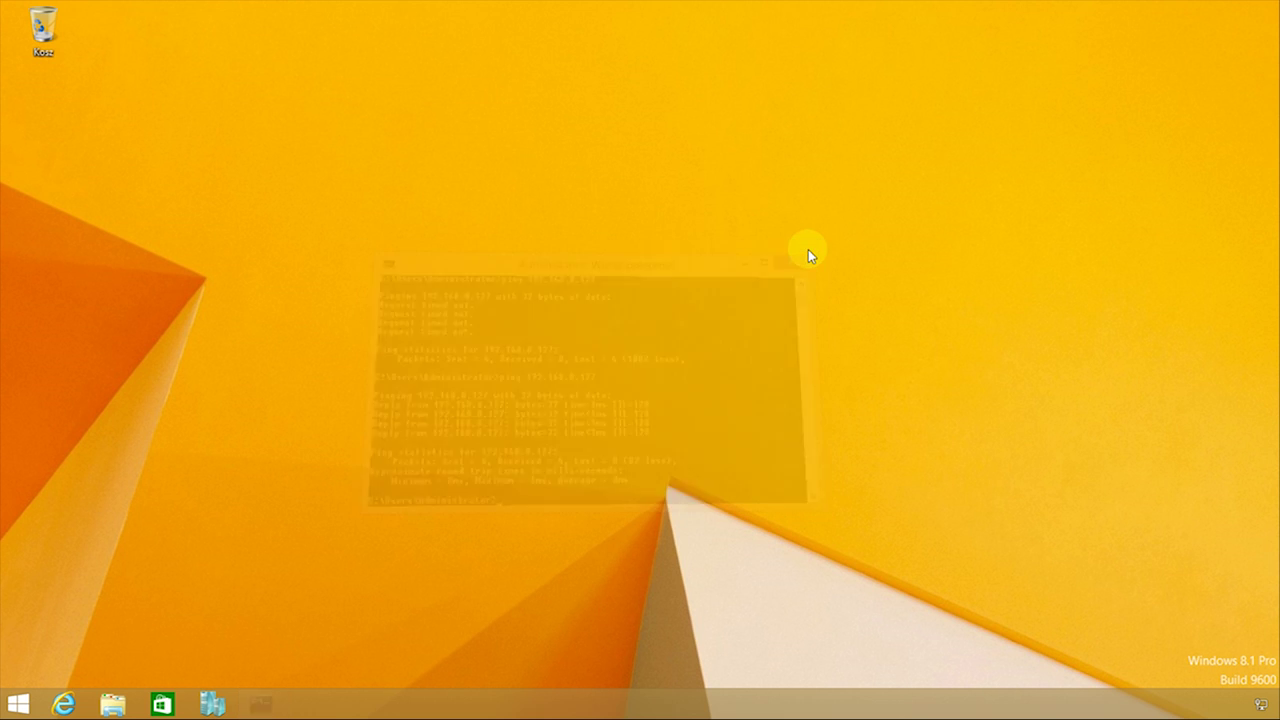
pyautogui.click(20, 703)
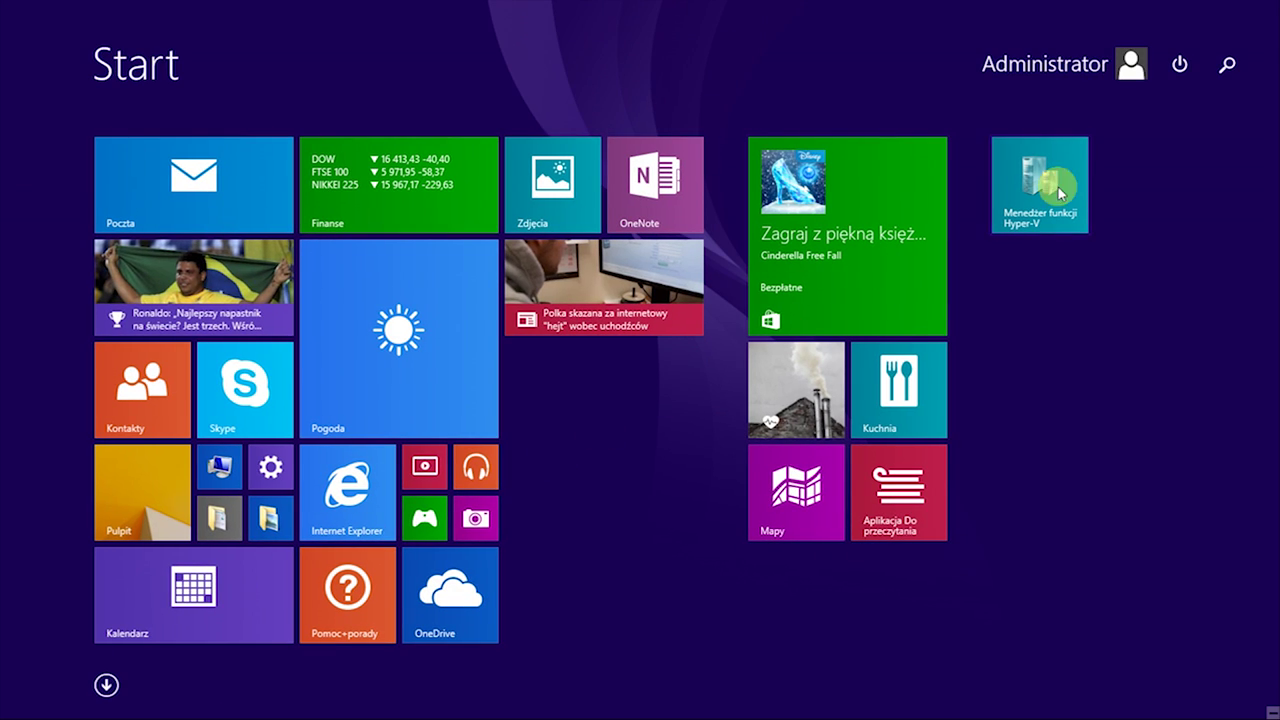
pyautogui.click(1230, 64)
pyautogui.write('m')
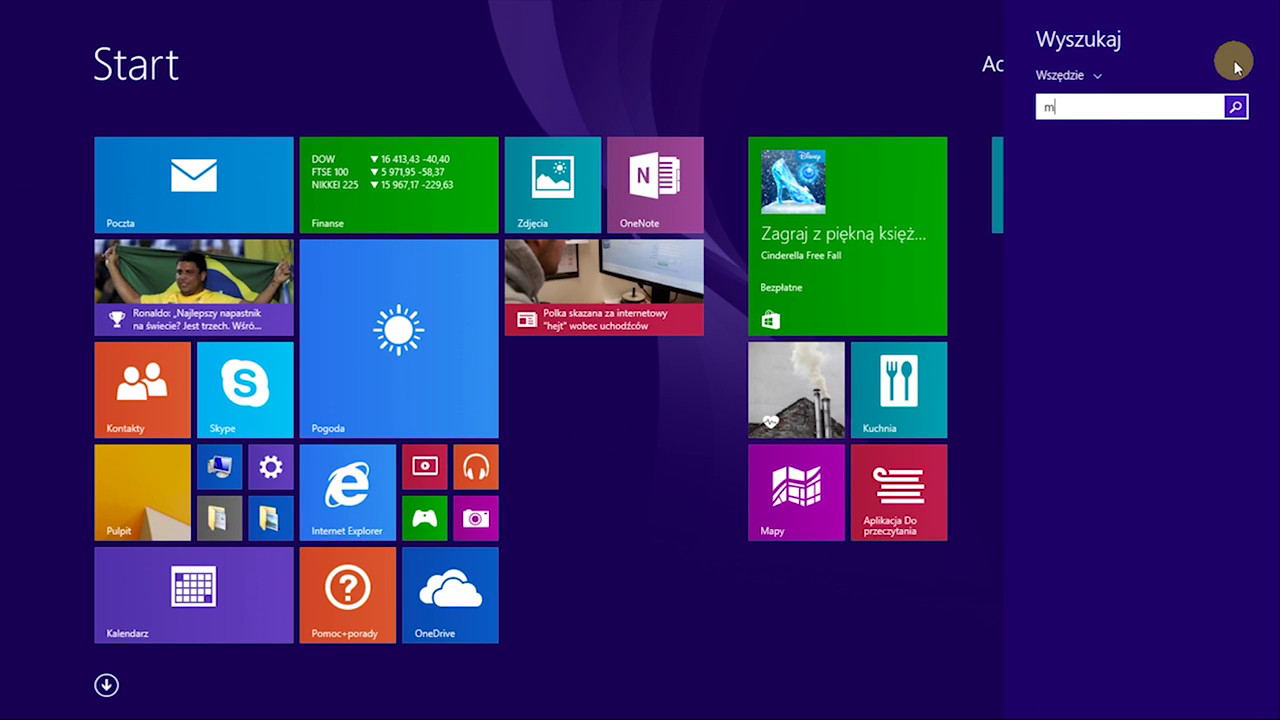
pyautogui.write('stsc')
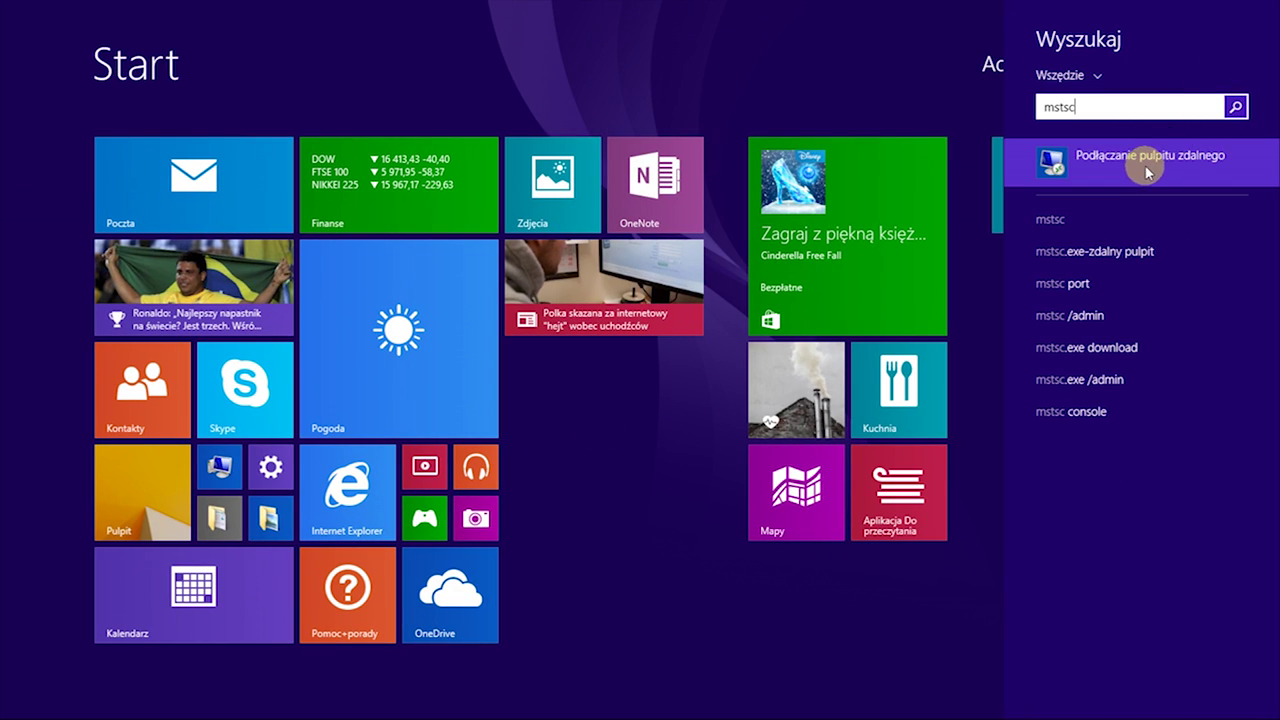
pyautogui.click(1095, 170)
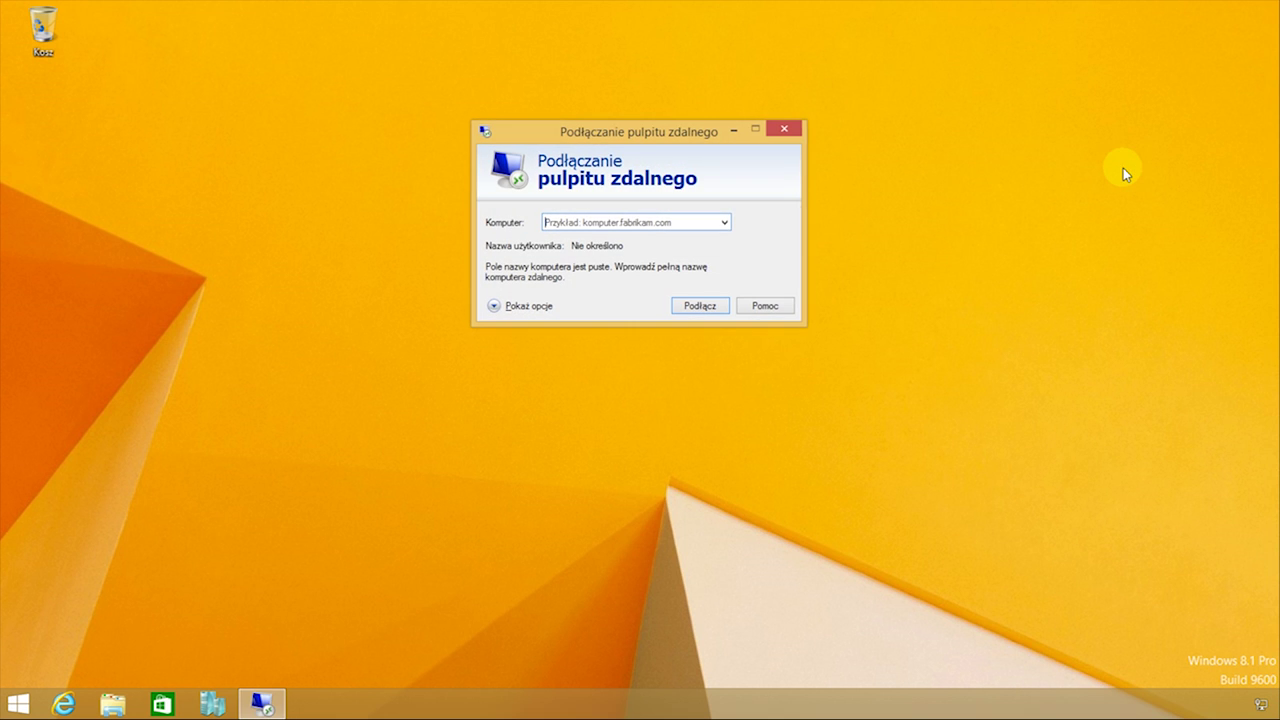
# Try to connect to the computer 192.168.0.127 over Remote Desktop.
pyautogui.write('192.168.0.127')
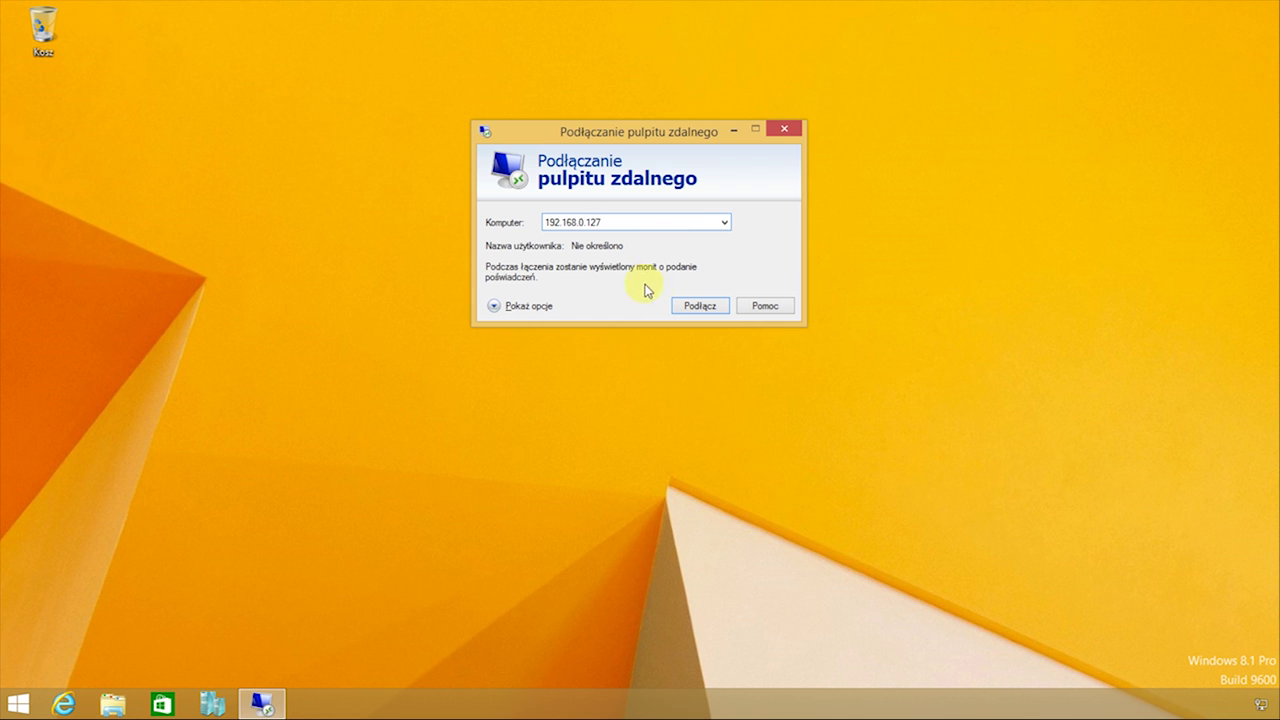
pyautogui.click(678, 307)
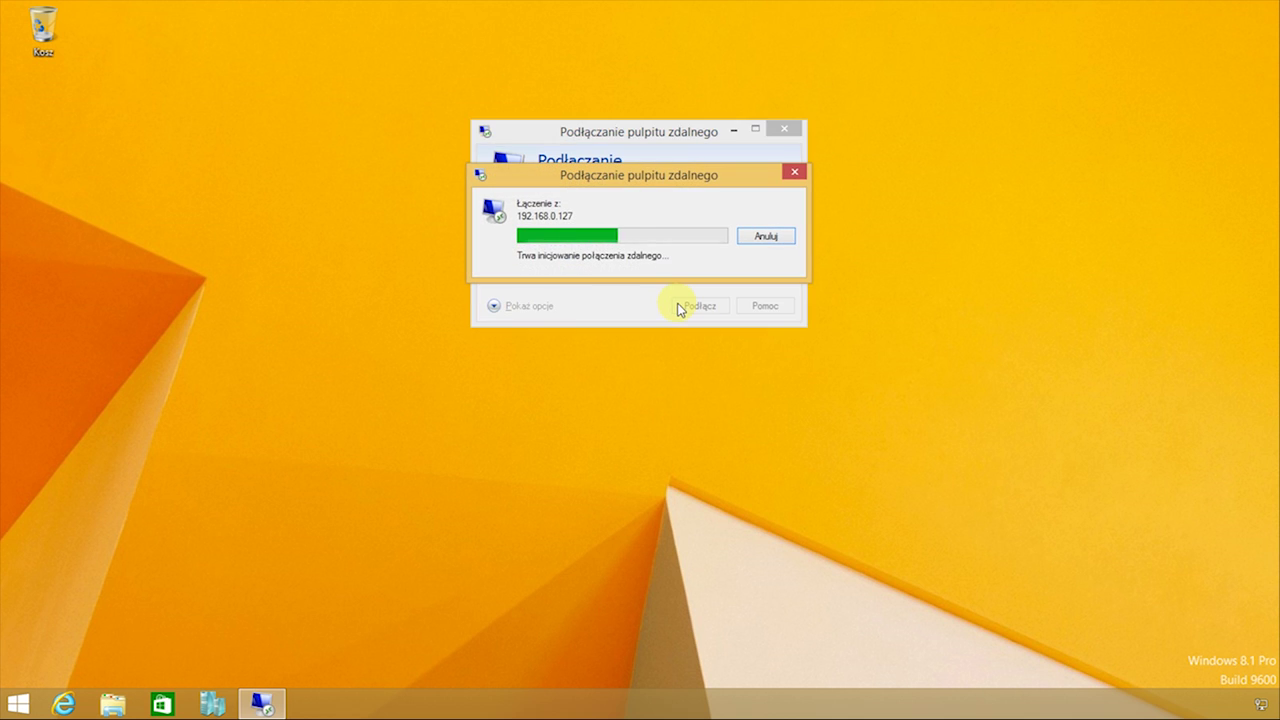
pyautogui.moveTo(661, 175); pyautogui.dragTo(664, 361)
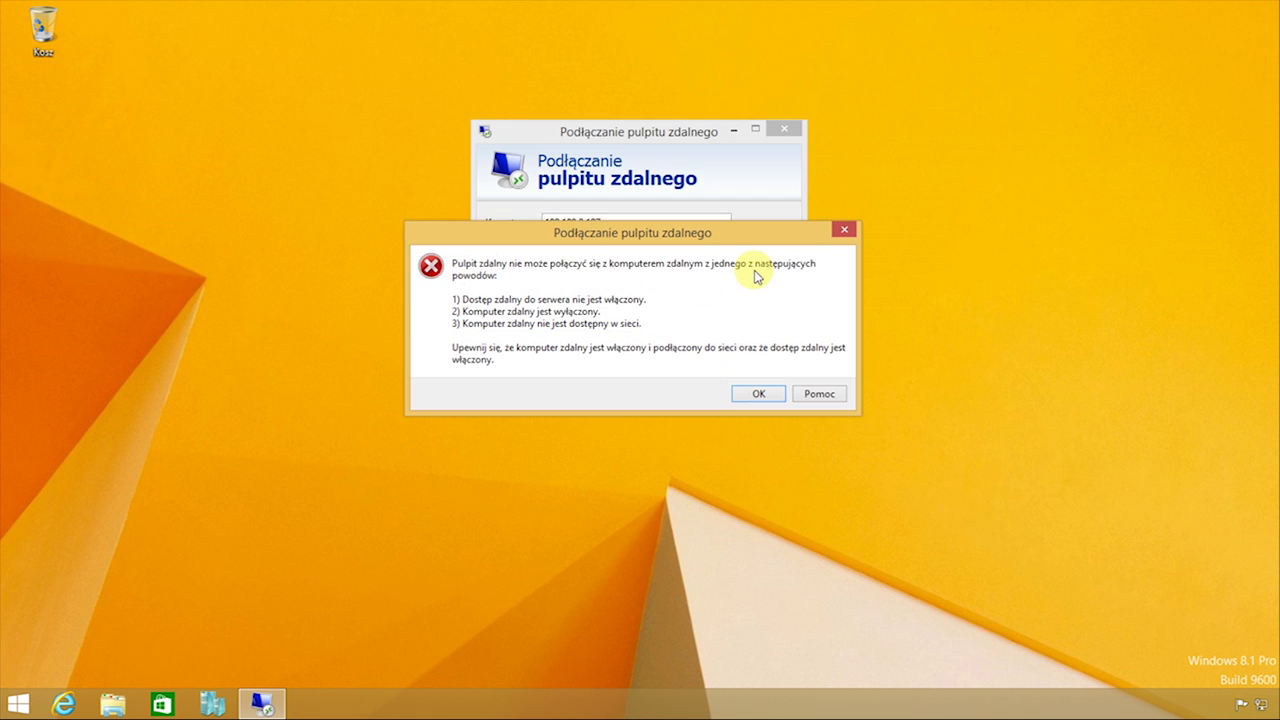
pyautogui.click(751, 395)
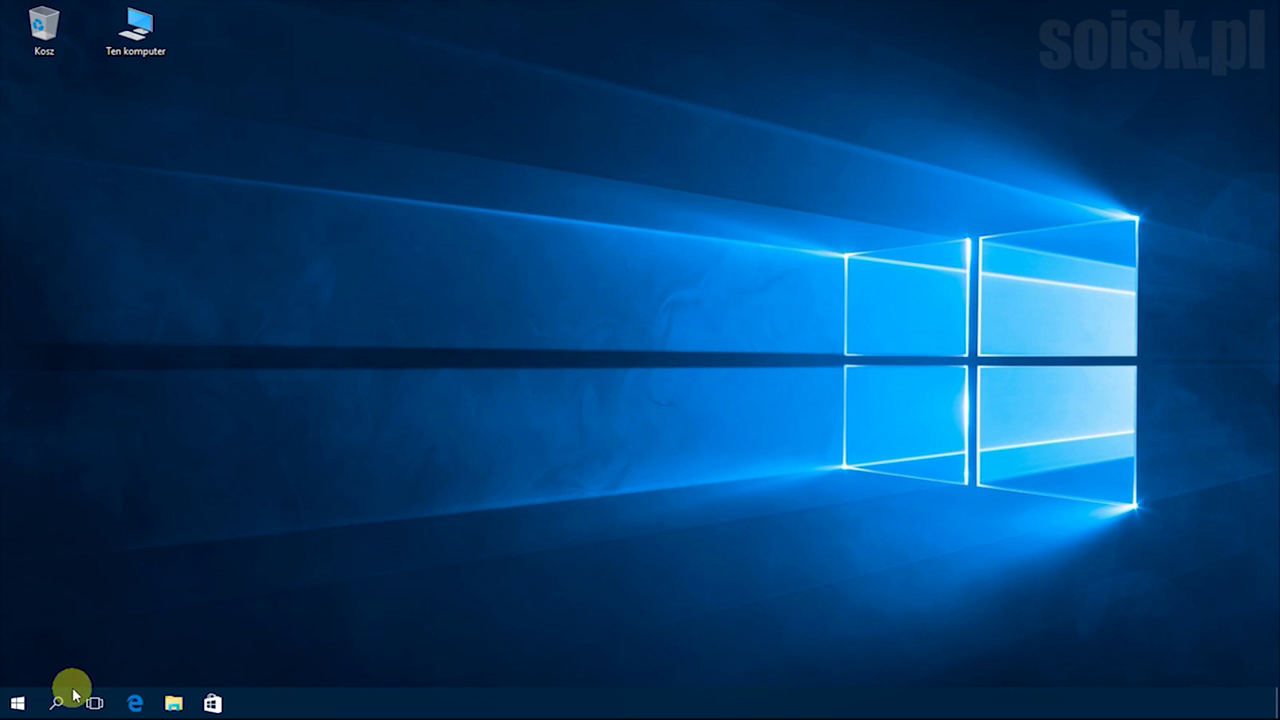
# Switch to the Windows 10 computer and open Windows Firewall under System and Security in the Control Panel.
pyautogui.click(57, 703)
pyautogui.write('panel')
pyautogui.click(191, 274)
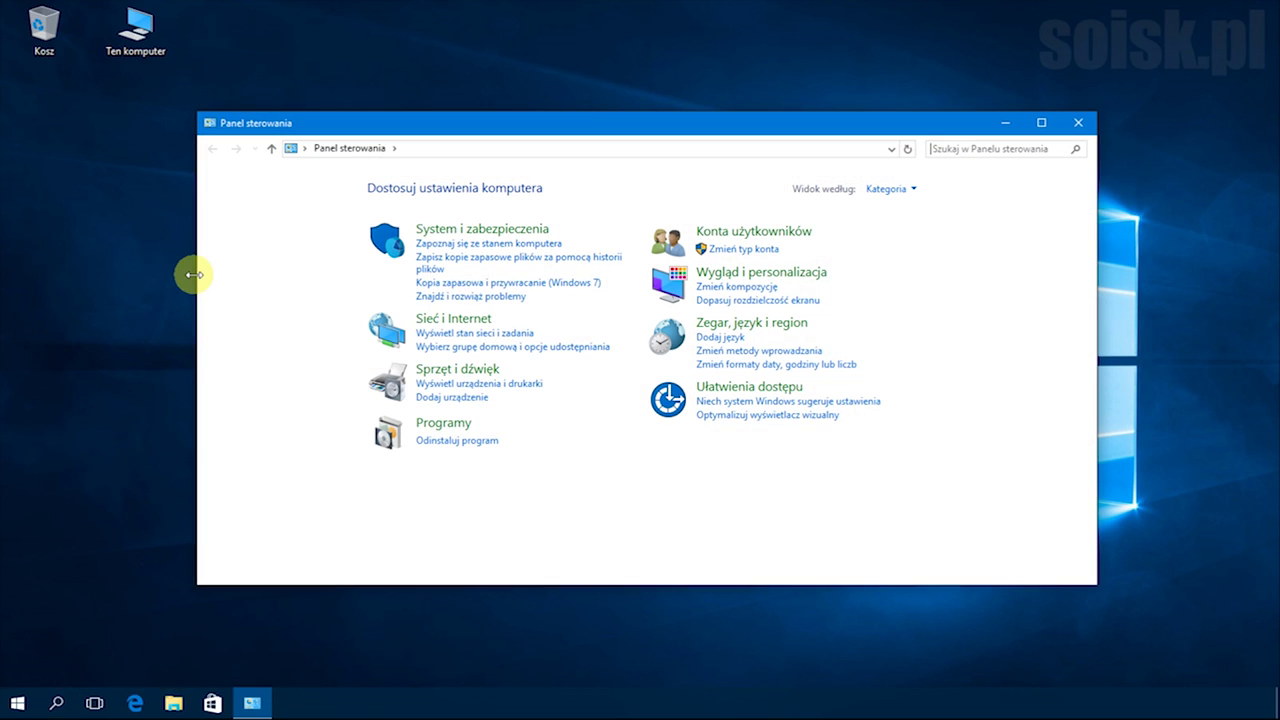
pyautogui.click(446, 229)
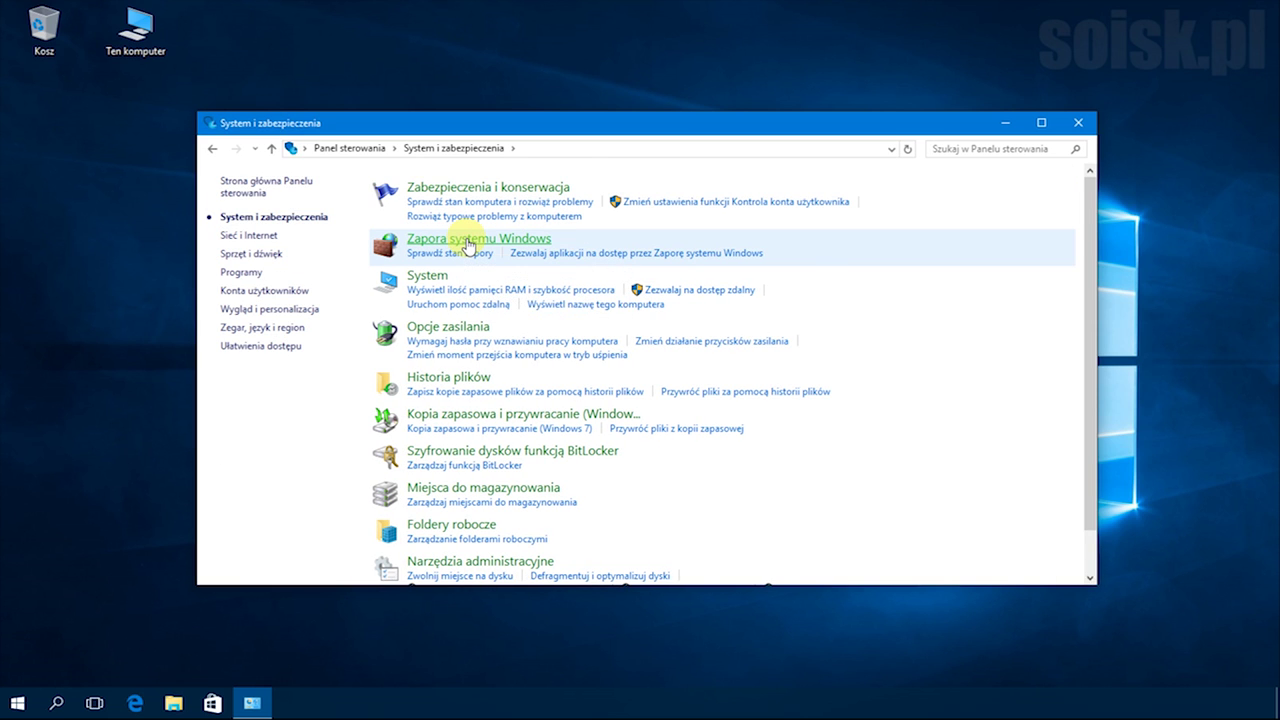
pyautogui.click(464, 241)
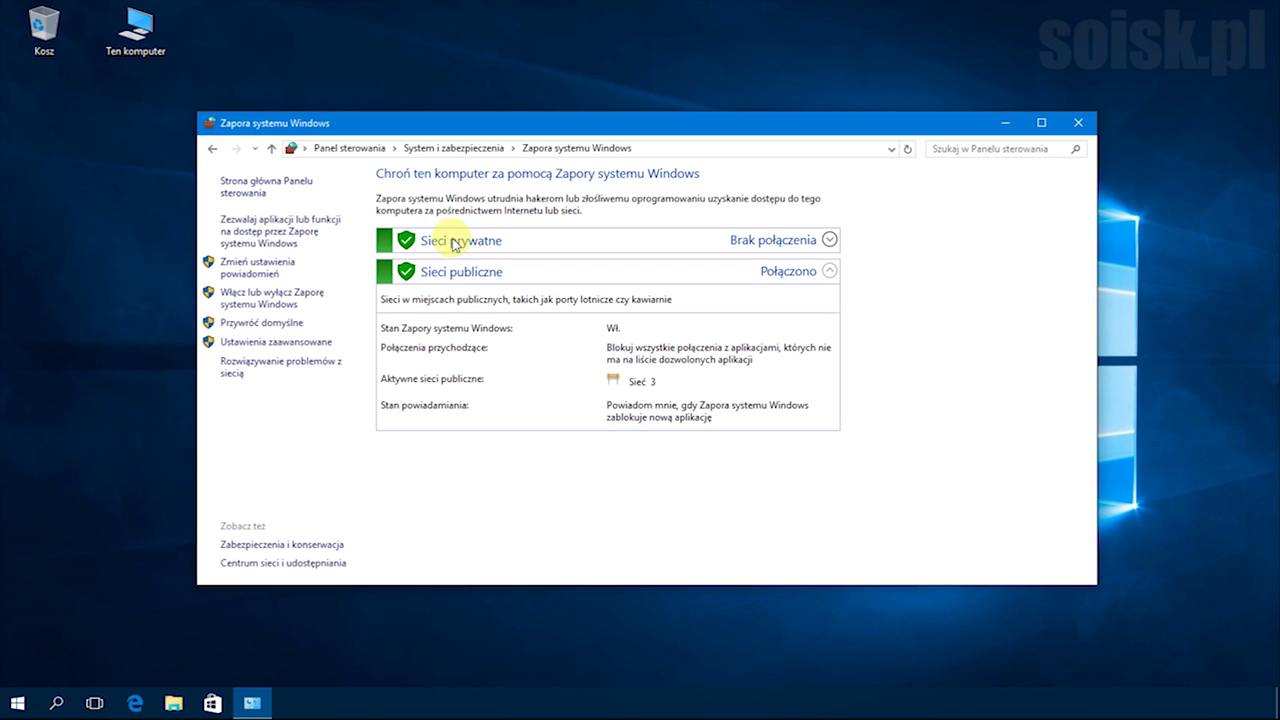
# Check the private and public network permissions of Remote Desktop (Pulpit zdalny) in the firewall's list of allowed apps.
pyautogui.click(266, 222)
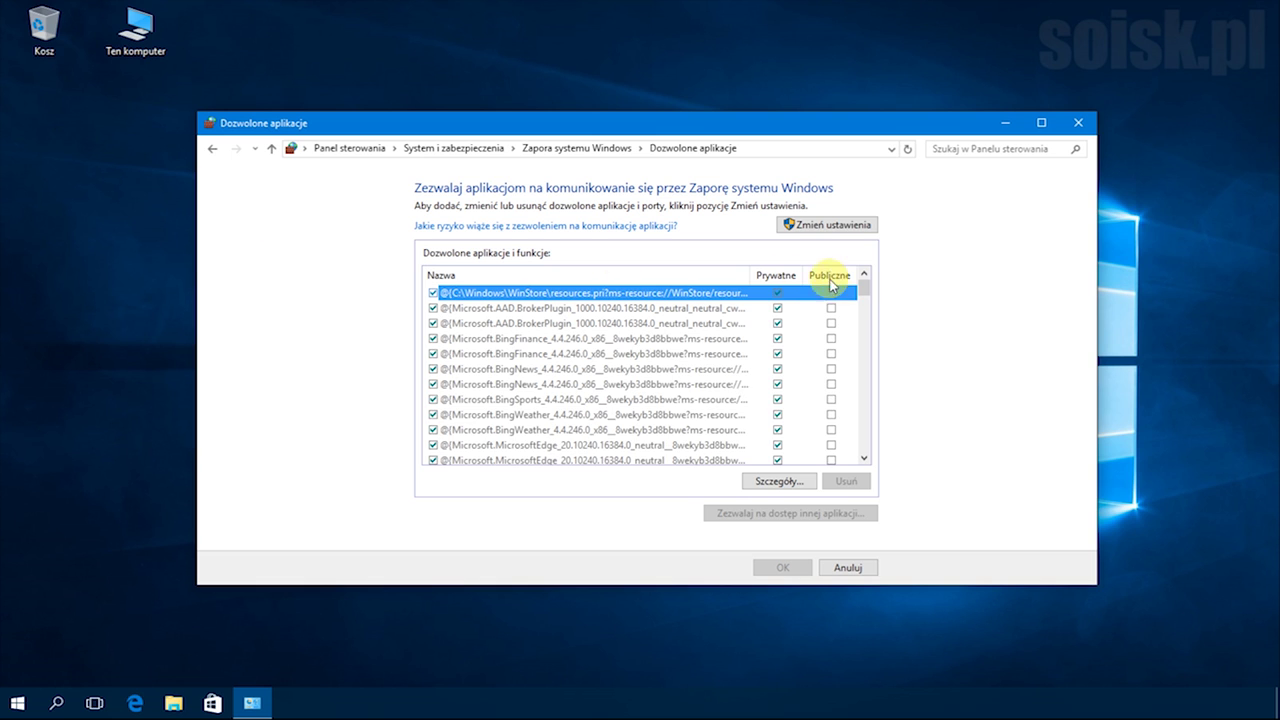
pyautogui.moveTo(864, 289); pyautogui.dragTo(866, 391)
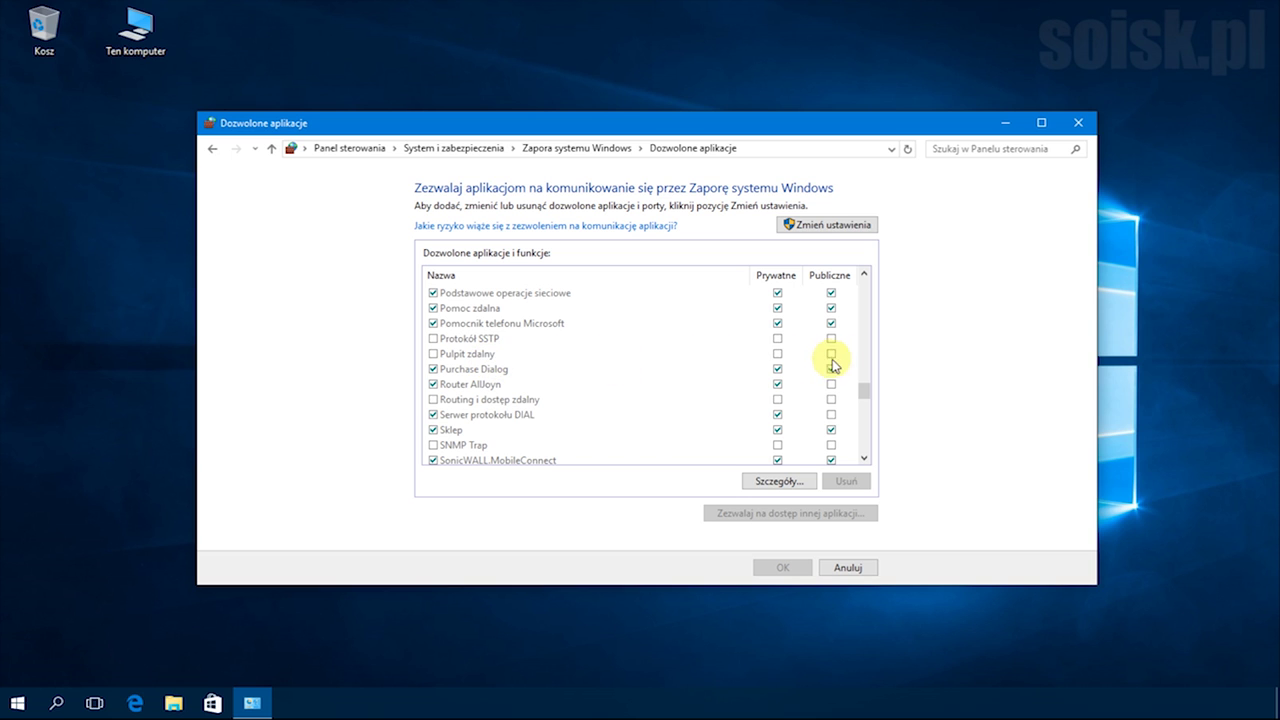
pyautogui.click(843, 566)
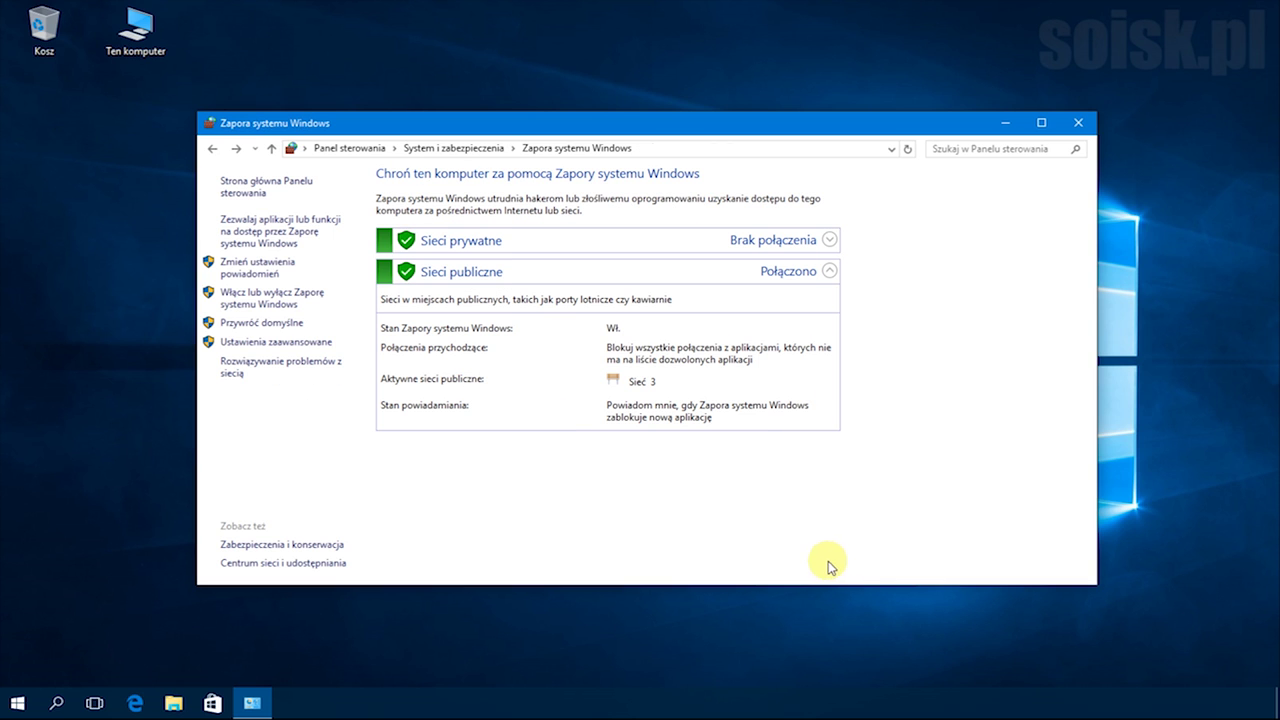
# Start Windows PowerShell as administrator beside the firewall window and run Enable-NetFirewallRule -DisplayGroup "Pulpit zdalny".
pyautogui.moveTo(497, 133); pyautogui.dragTo(326, 99)
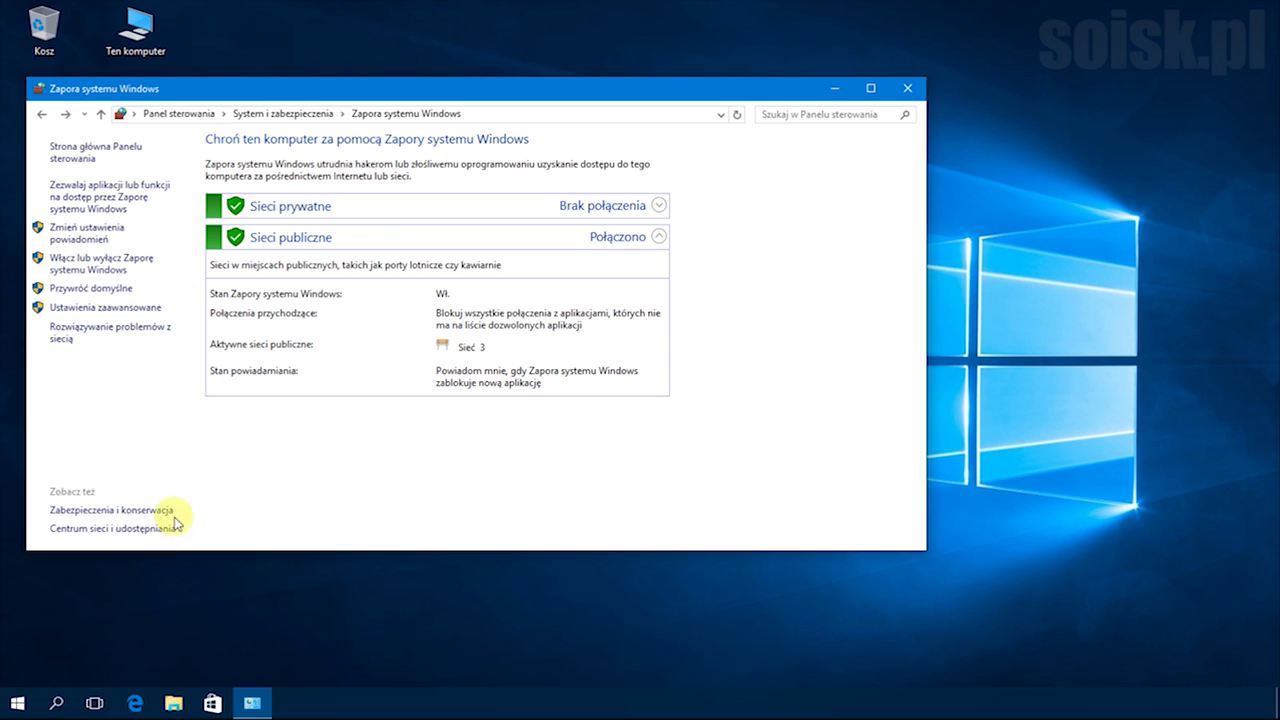
pyautogui.click(56, 703)
pyautogui.write('power')
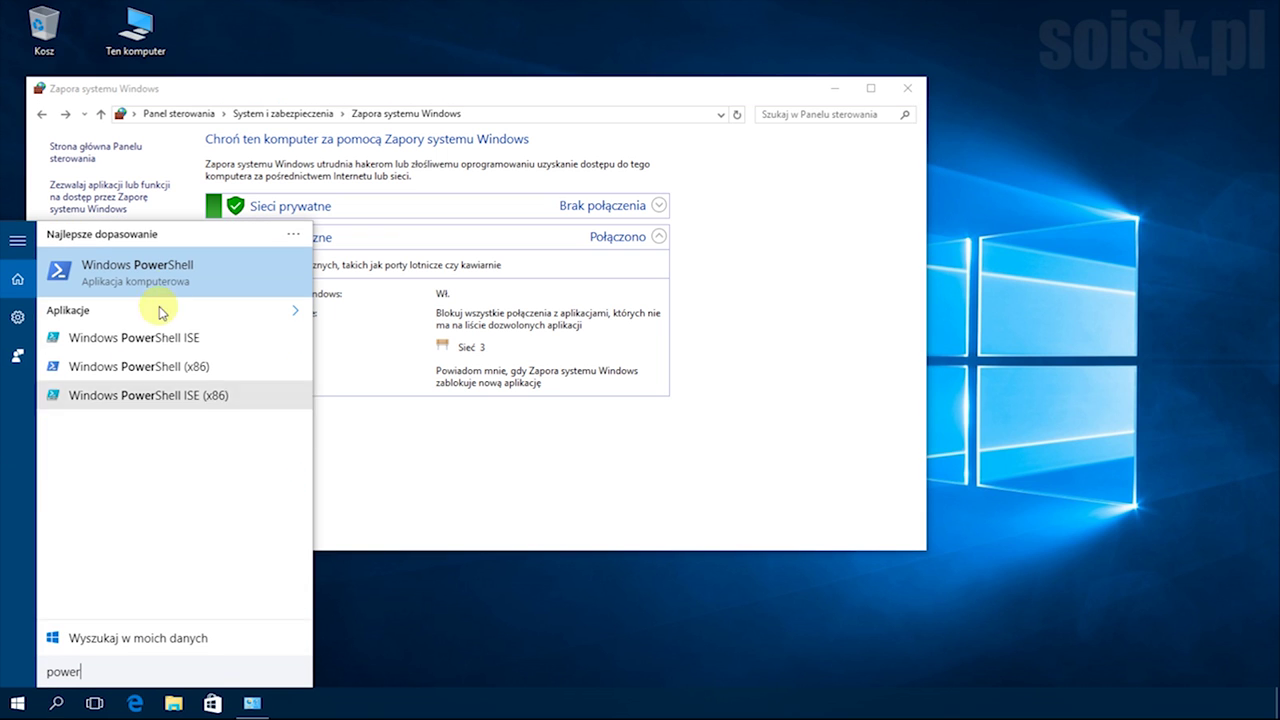
pyautogui.rightClick(212, 276)
pyautogui.click(236, 292)
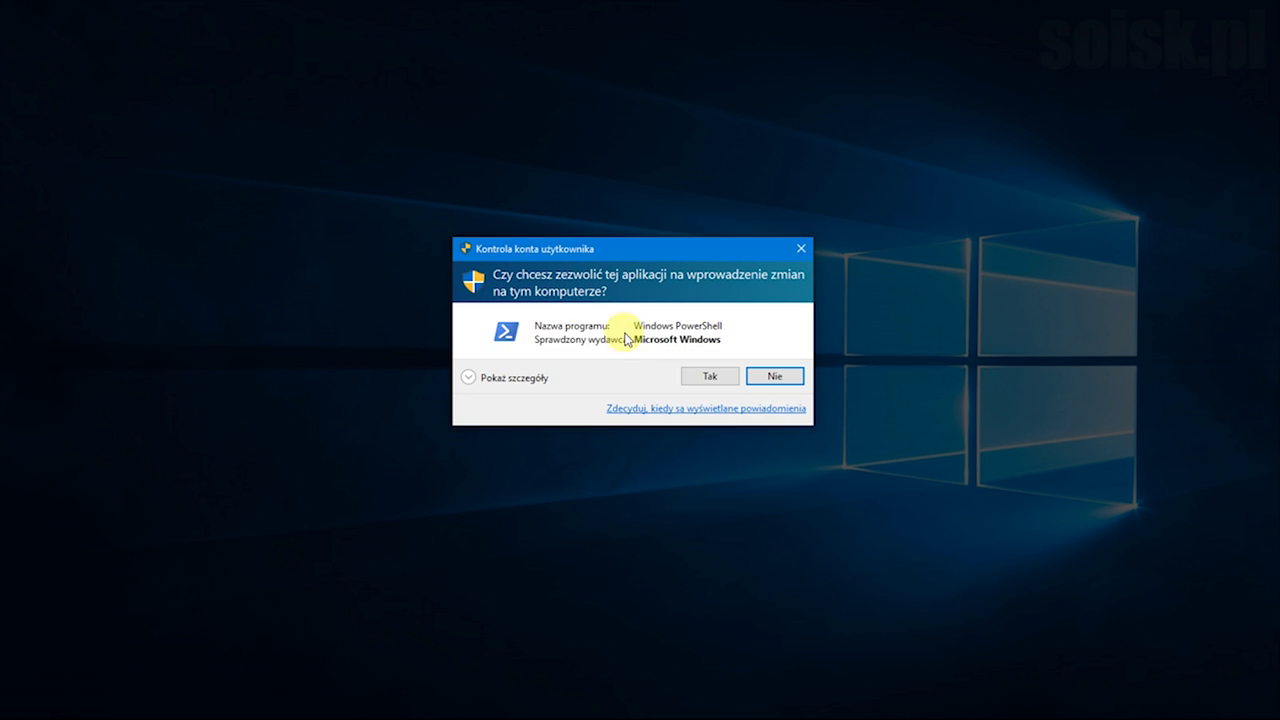
pyautogui.click(709, 377)
pyautogui.moveTo(440, 12); pyautogui.dragTo(999, 94)
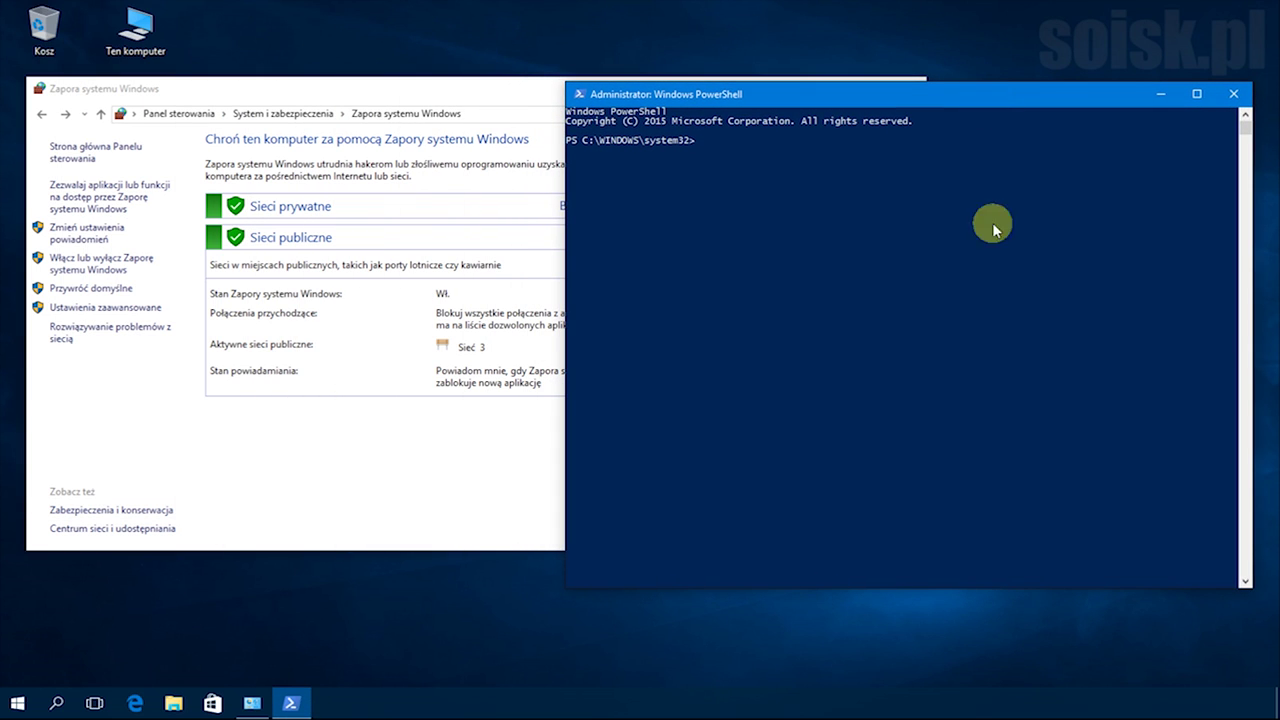
pyautogui.moveTo(947, 594); pyautogui.dragTo(943, 292)
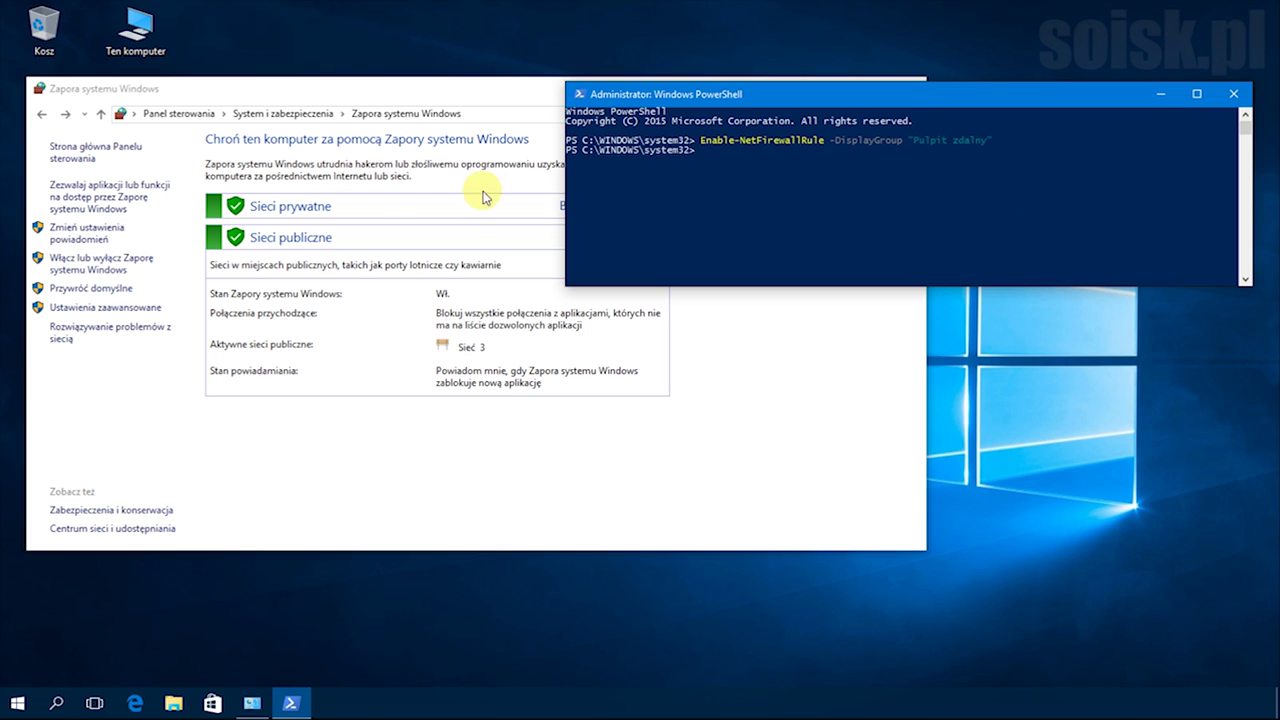
# Recheck the Pulpit zdalny entry in the allowed apps list after running the PowerShell firewall command.
pyautogui.click(108, 207)
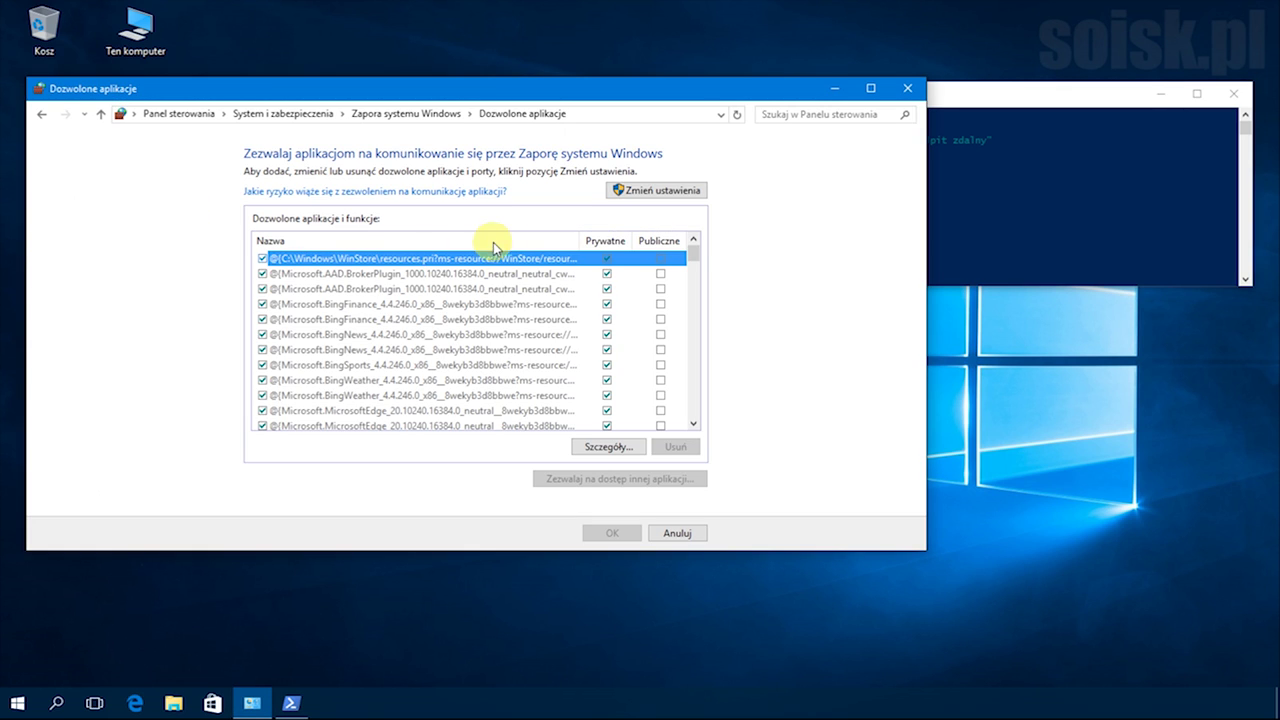
pyautogui.moveTo(692, 257); pyautogui.dragTo(696, 355)
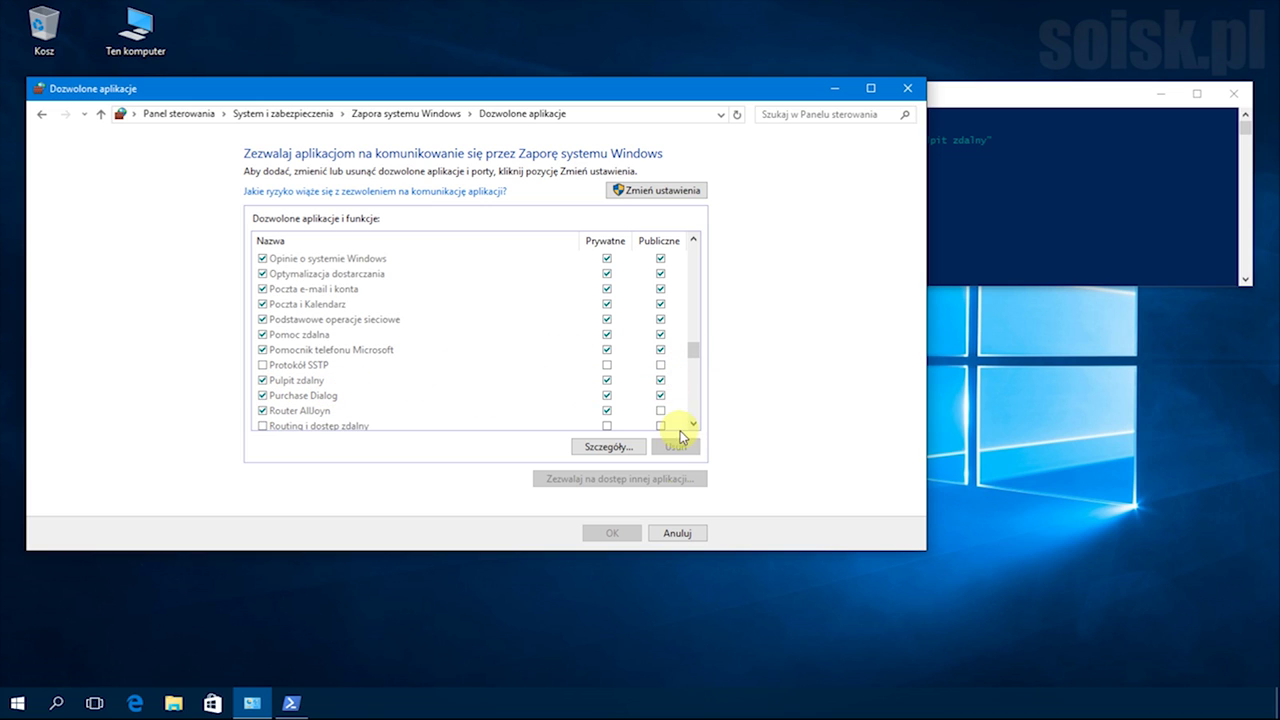
pyautogui.click(677, 533)
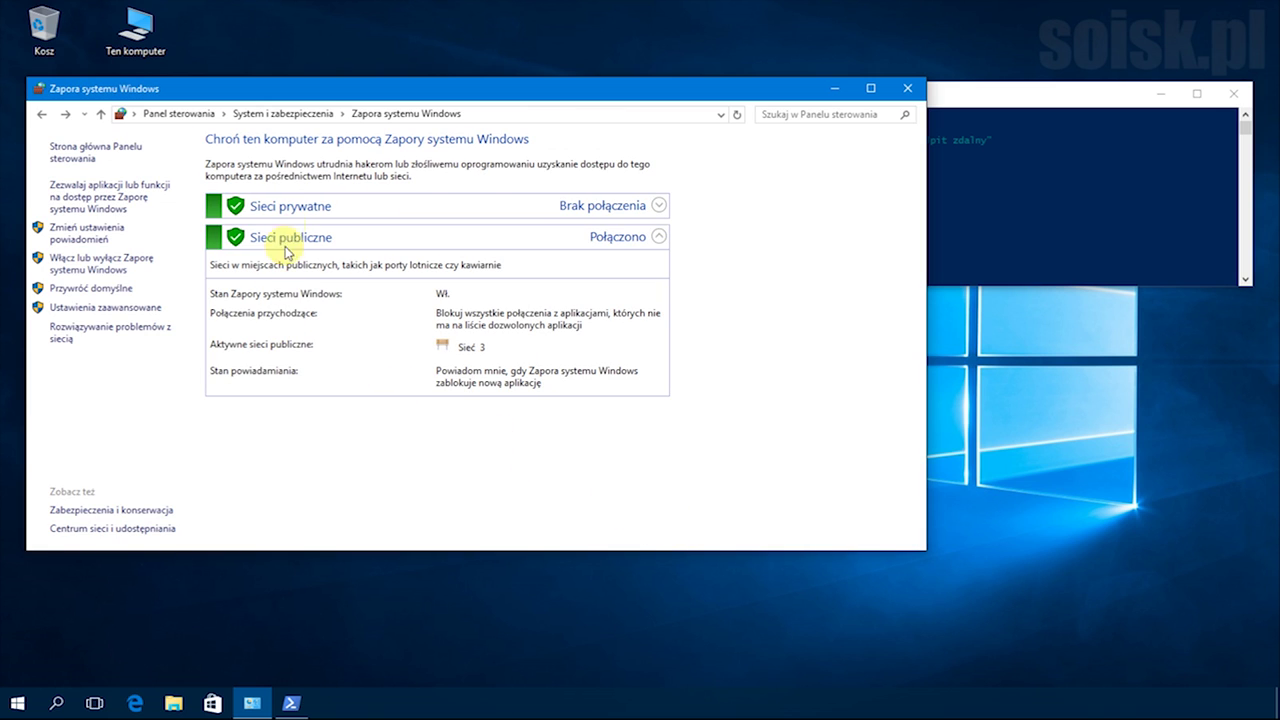
# Open the advanced system settings from the System page and display the remote access options.
pyautogui.click(283, 114)
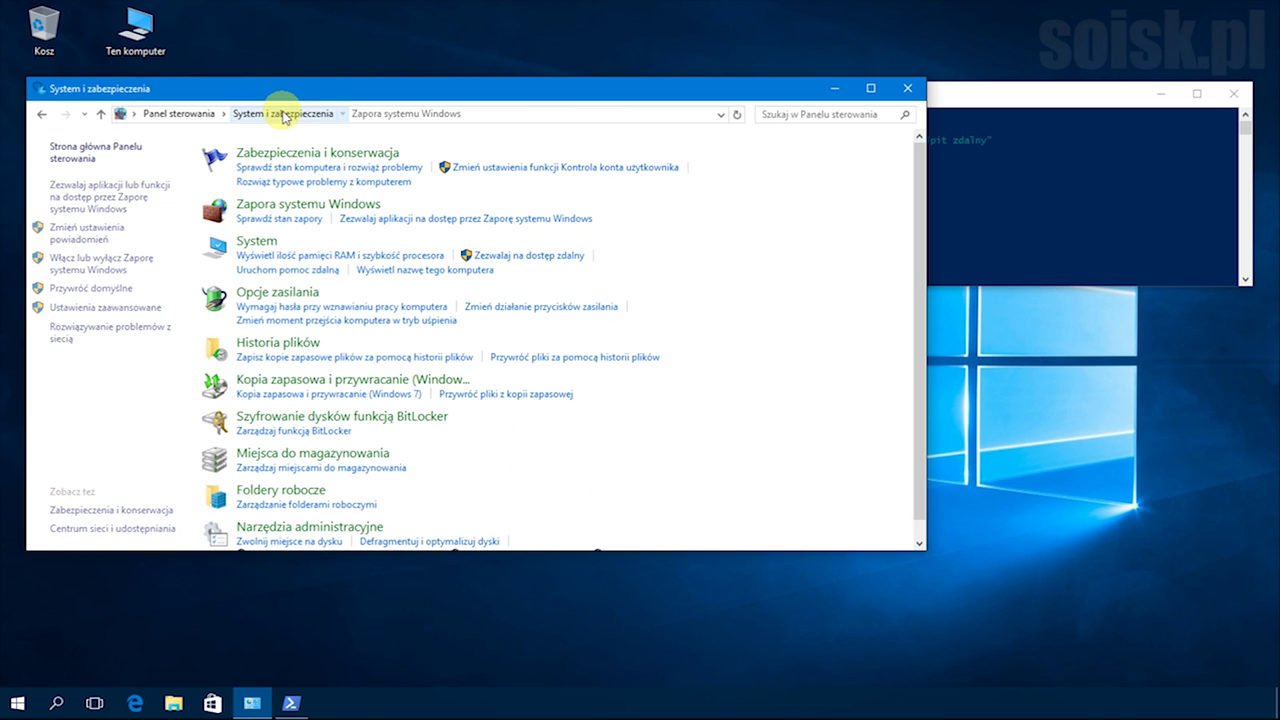
pyautogui.click(252, 245)
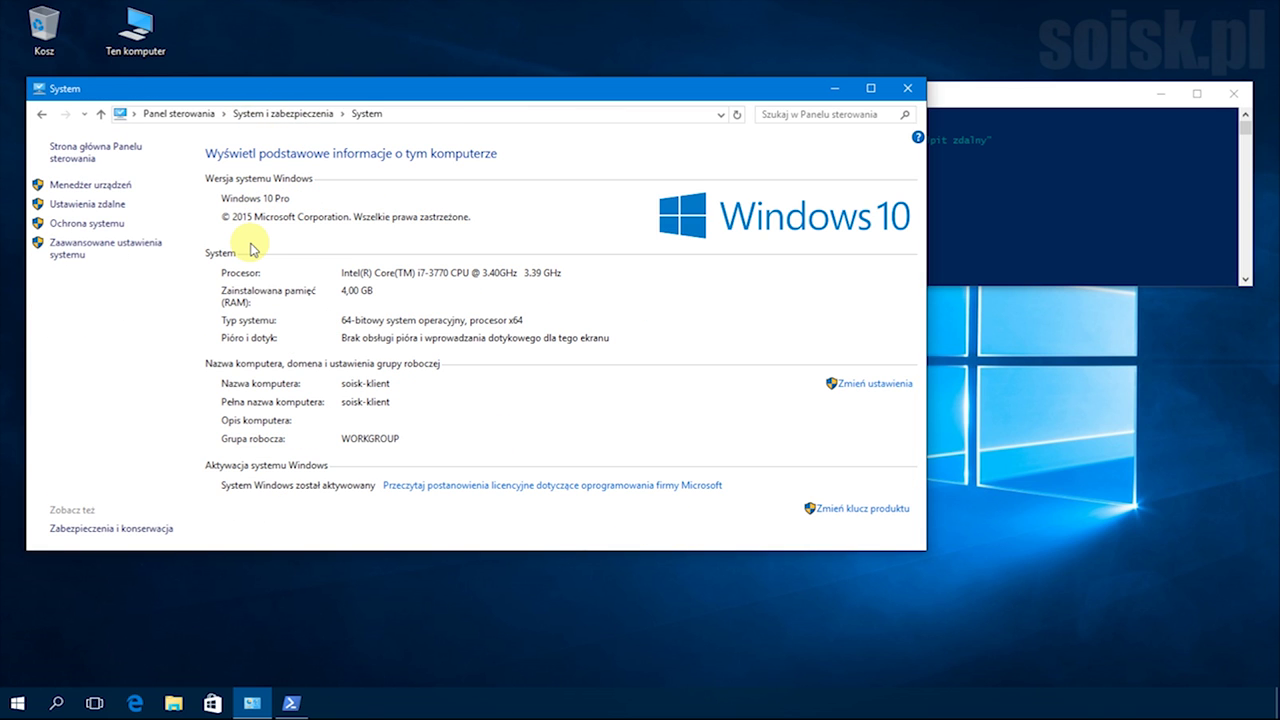
pyautogui.click(112, 246)
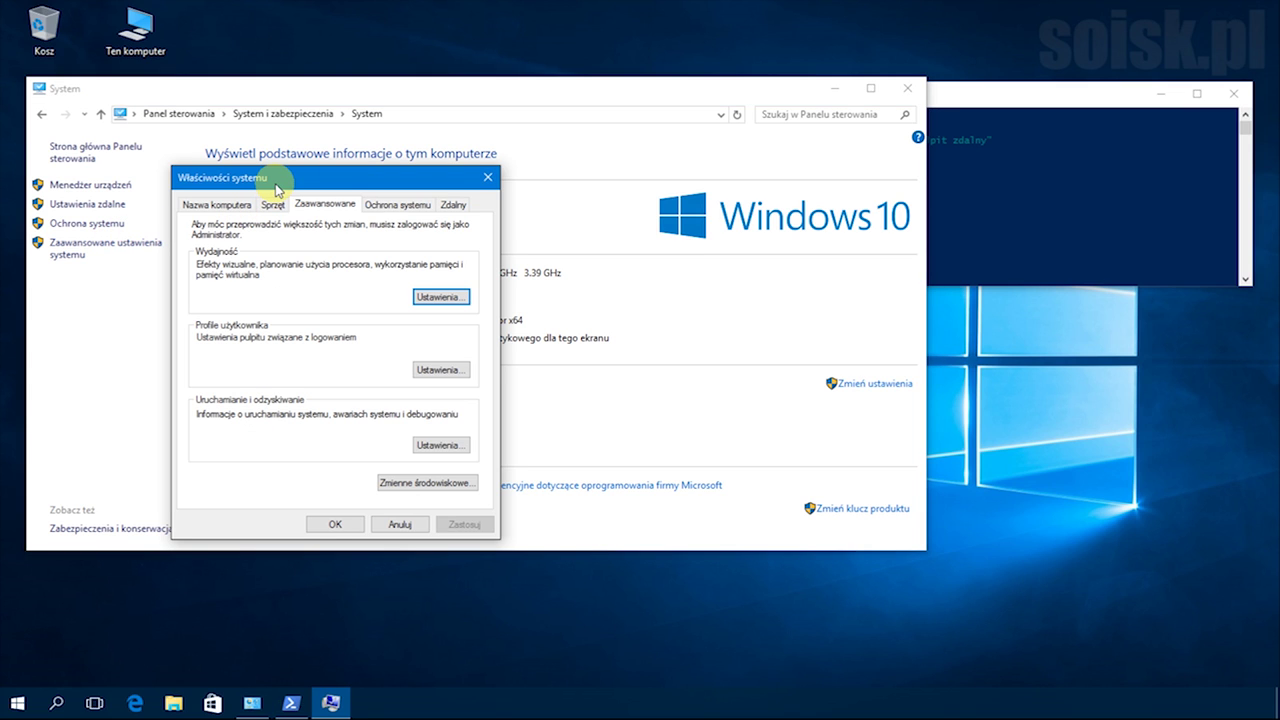
pyautogui.click(452, 204)
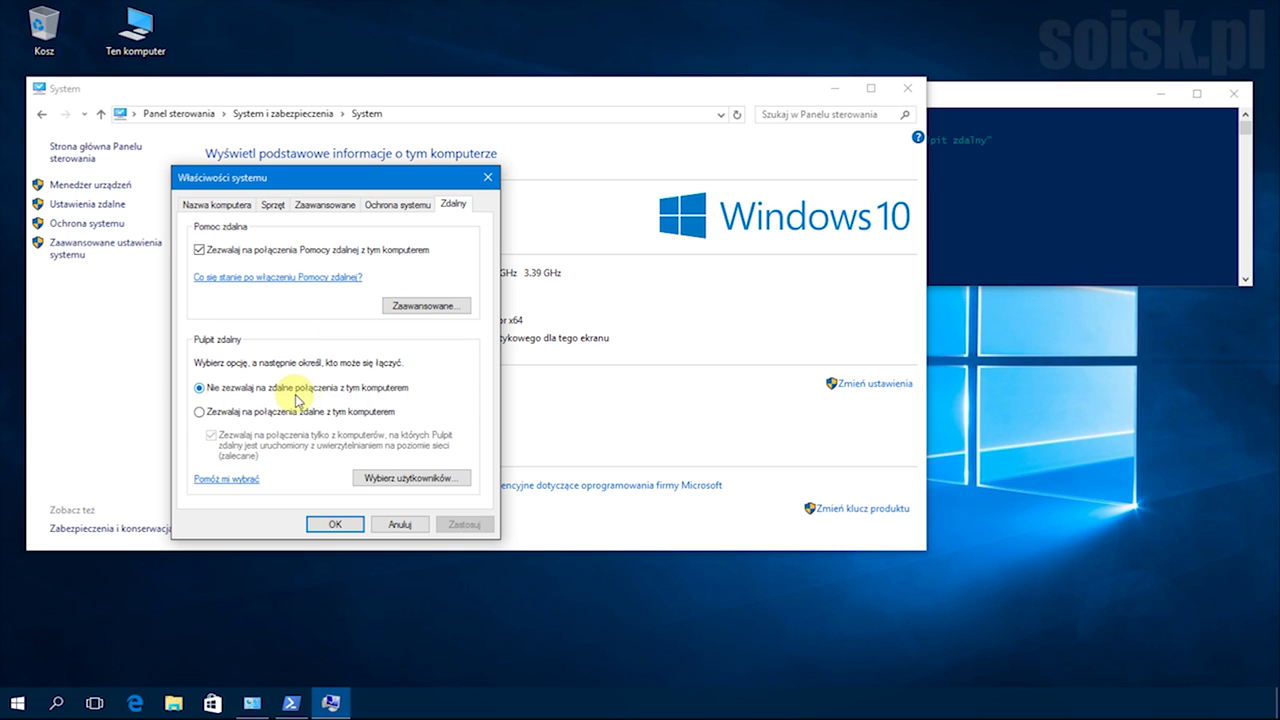
# Set the registry value fDenyTSConnections under HKLM:\System\CurrentControlSet\Control\Terminal Server to 0 with Set-ItemProperty in PowerShell.
pyautogui.click(955, 200)
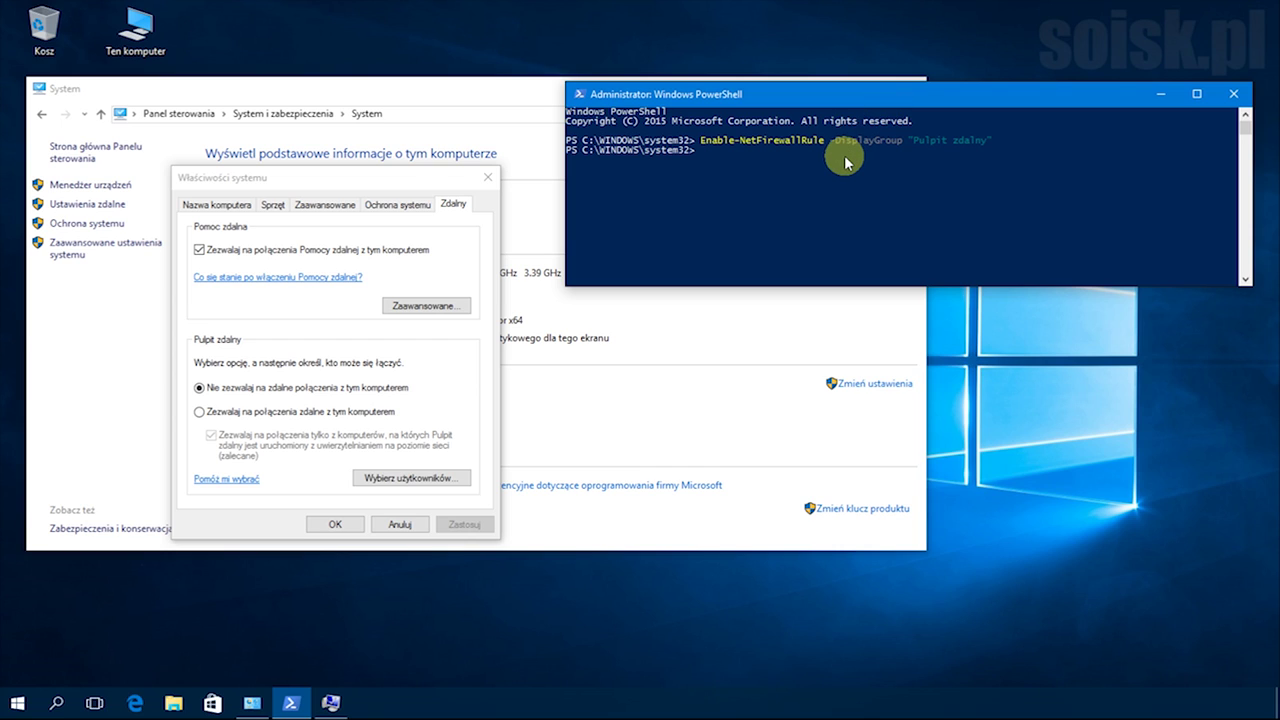
pyautogui.write('Set-ItemProperty -Path "HKLM:\\System\\CurrentControlSet\\Control\\Terminal Server" -name "fDenyTSConnections')
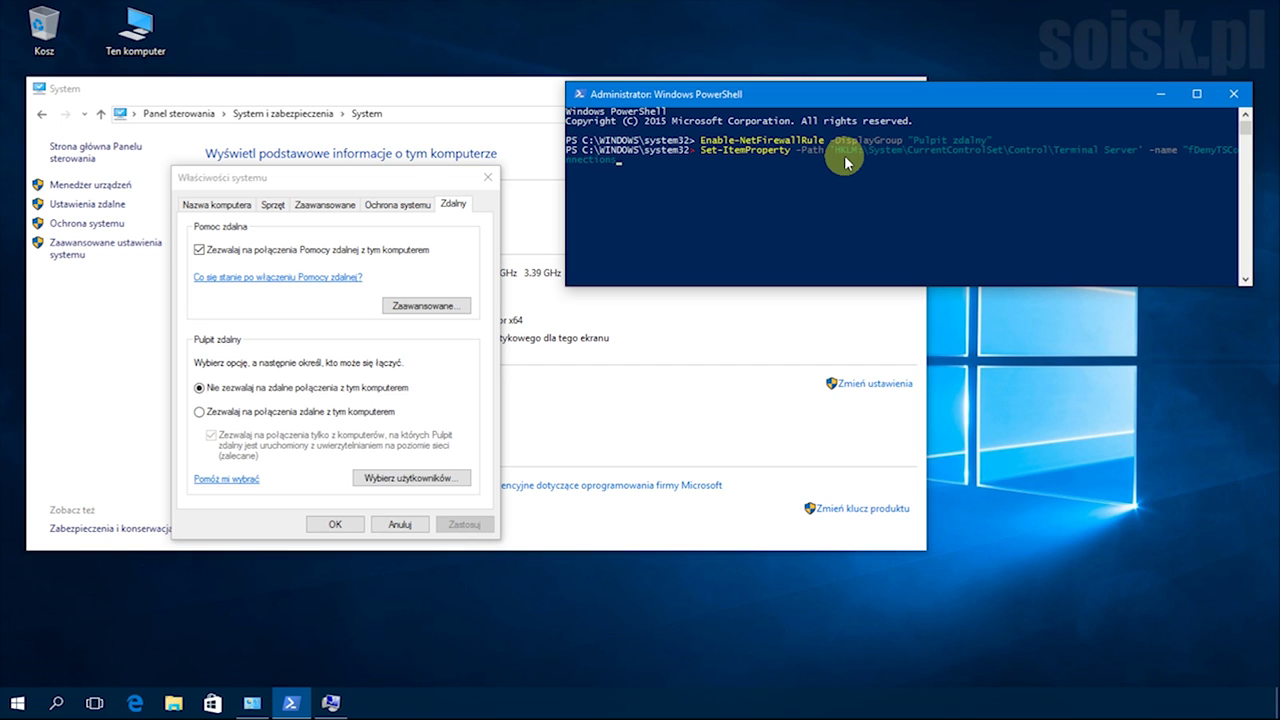
pyautogui.write('Value 0')
pyautogui.press('Return')
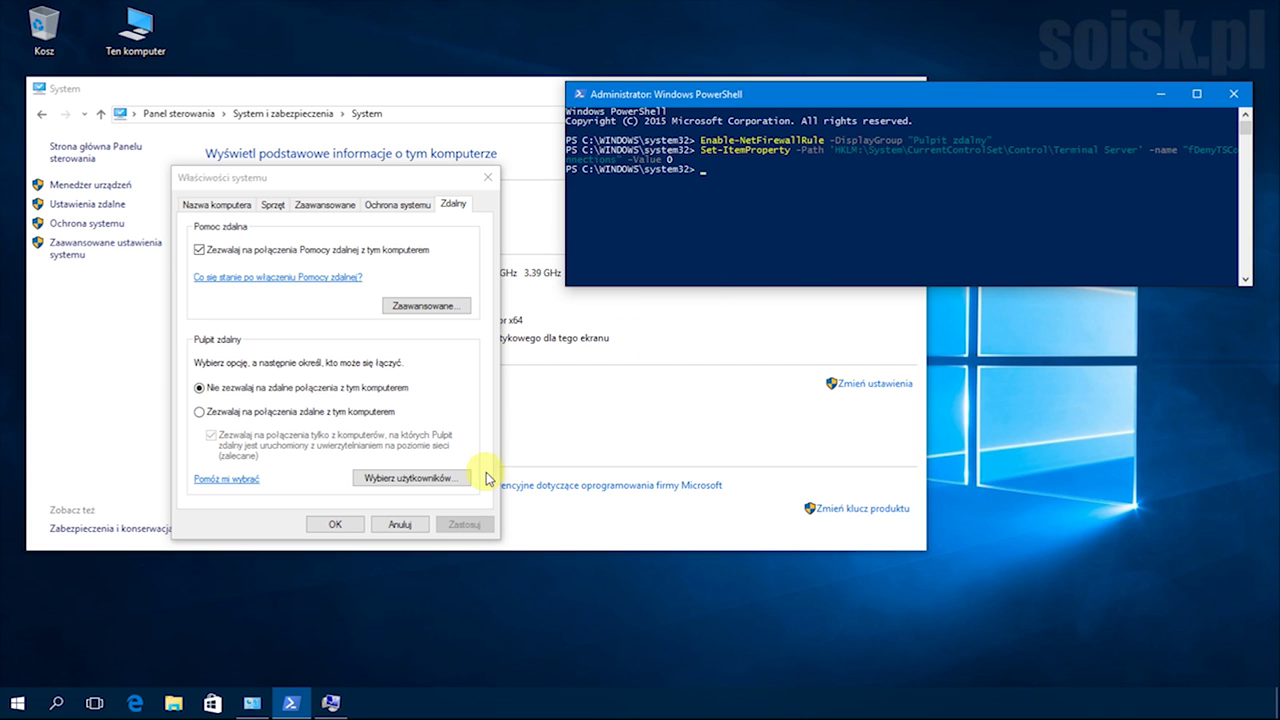
# Reopen the system properties to check the Remote Desktop option, and close the System and PowerShell windows.
pyautogui.click(414, 524)
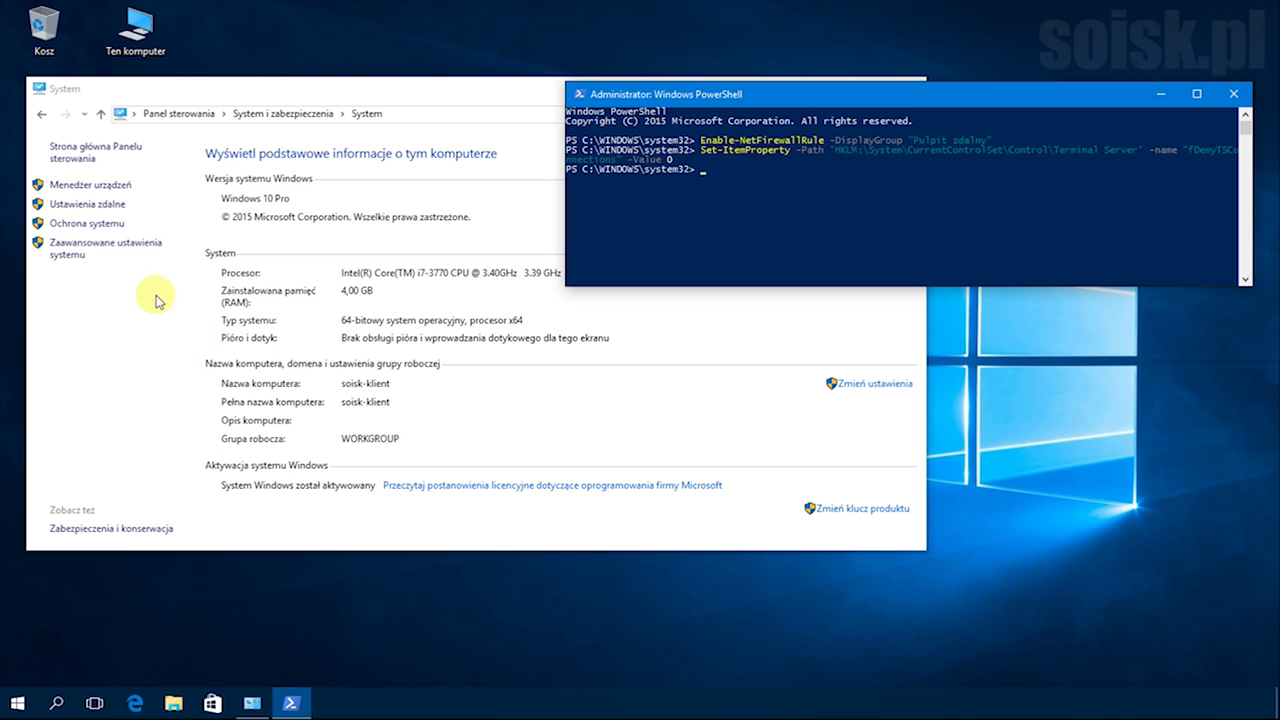
pyautogui.click(102, 250)
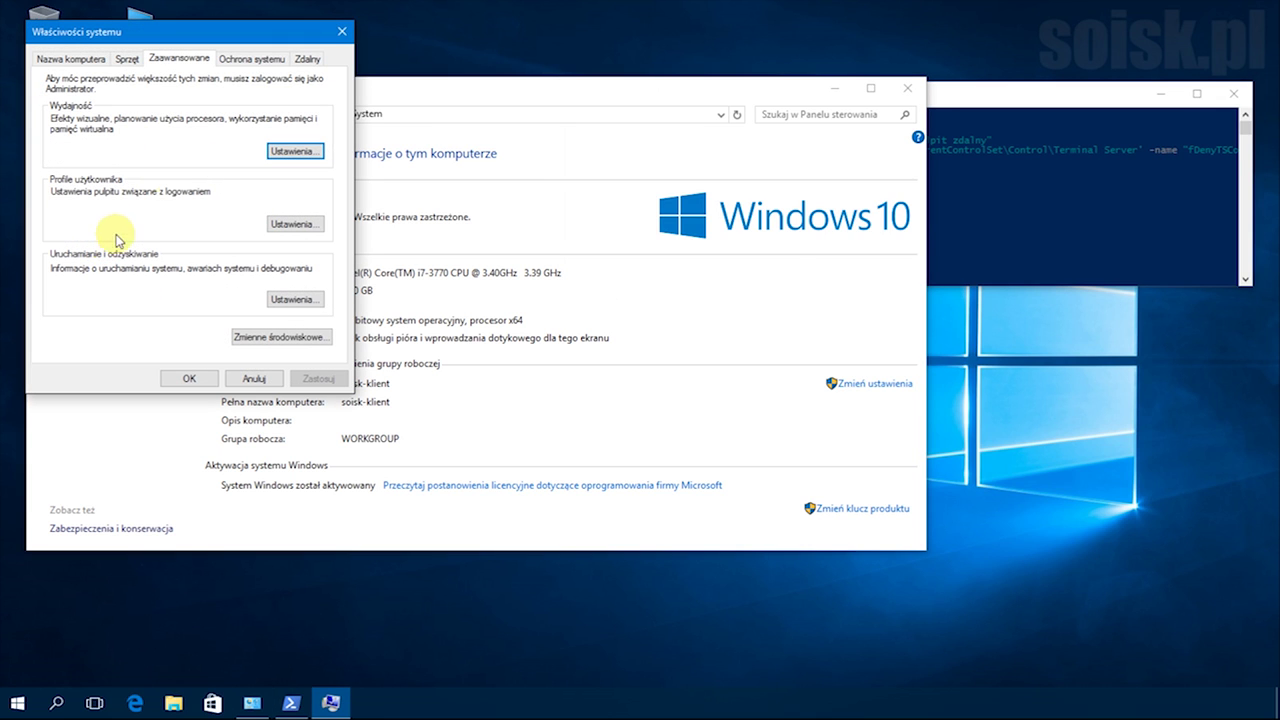
pyautogui.click(314, 59)
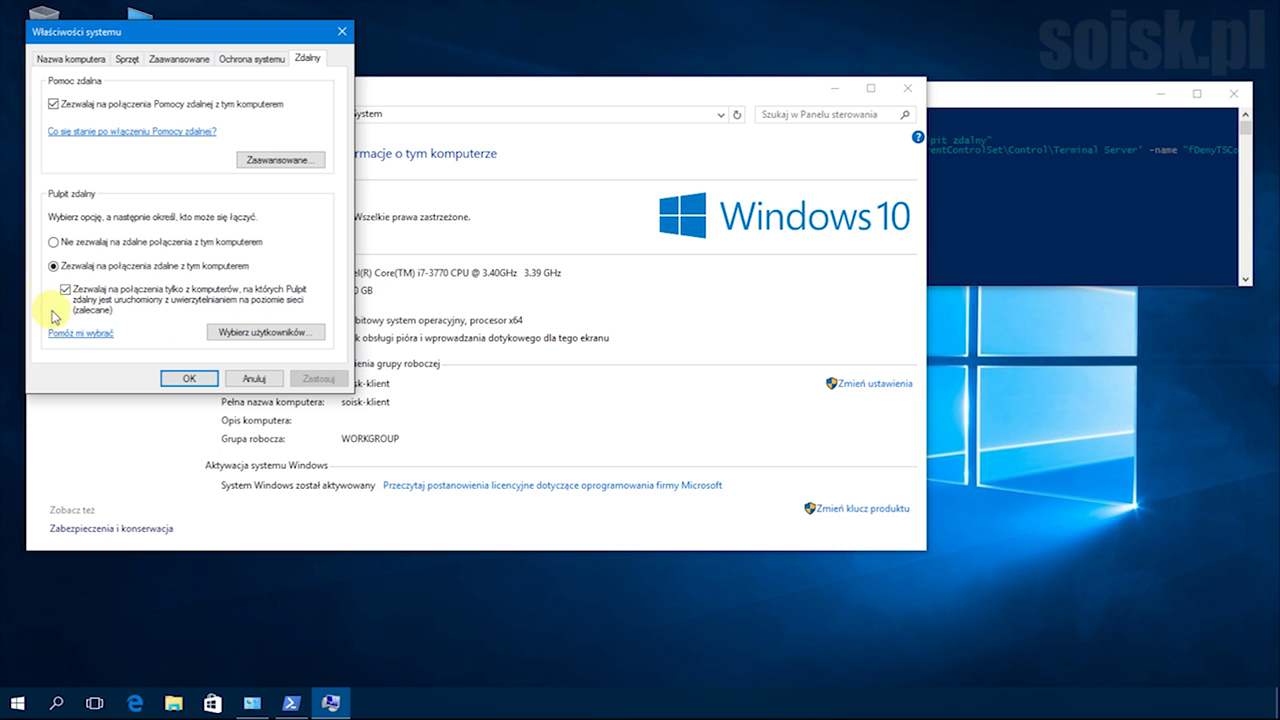
pyautogui.click(230, 379)
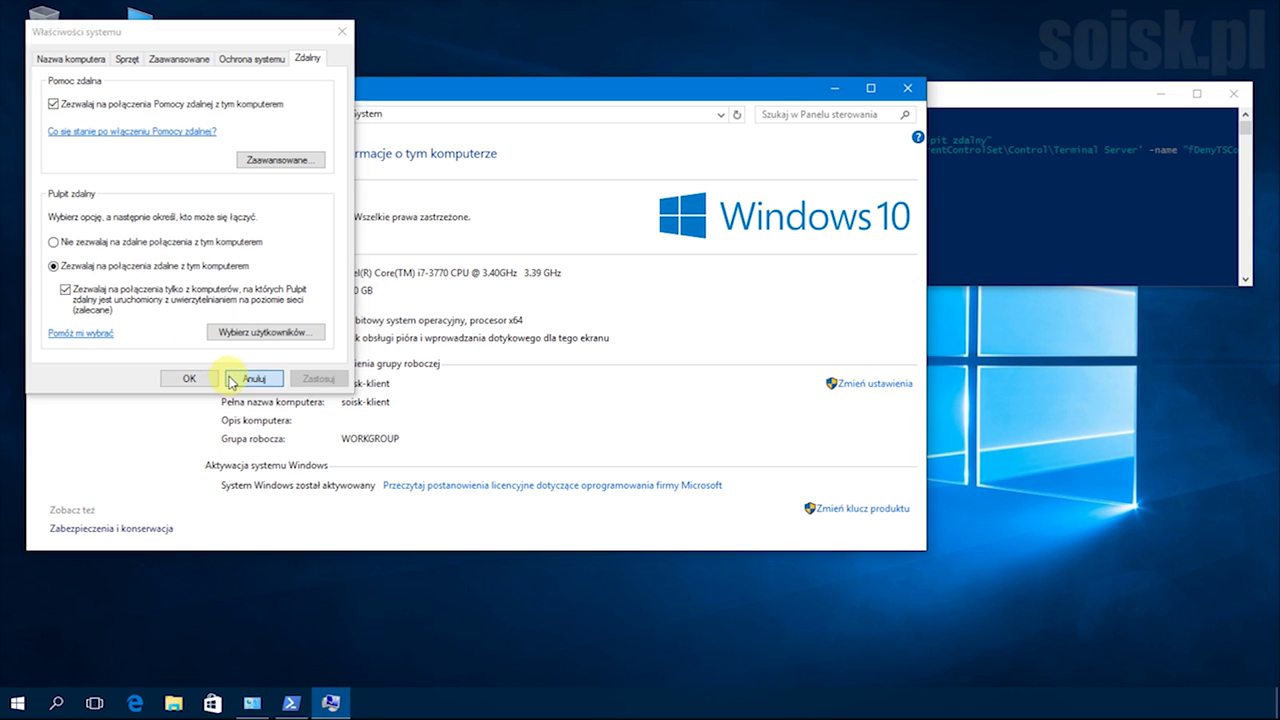
pyautogui.click(909, 91)
pyautogui.click(1233, 93)
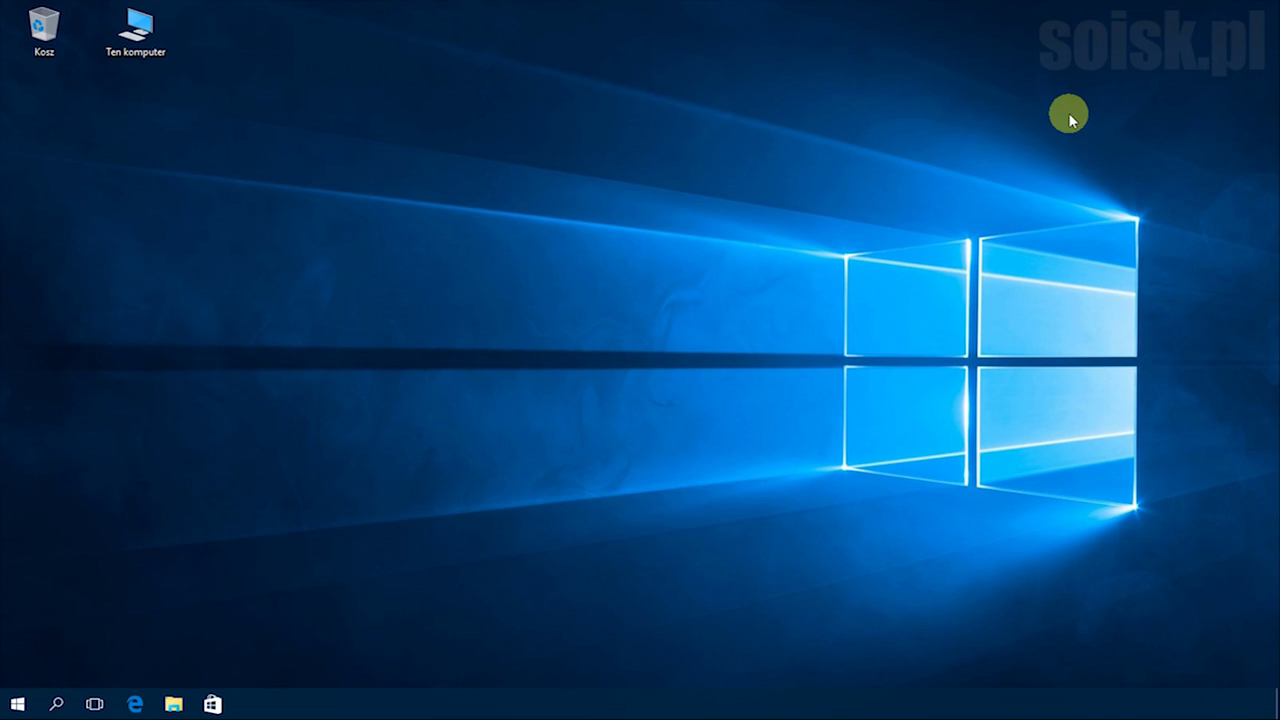
# Open Computer Management from Ten komputer, check the soisk.pl account under the local users, and close the console.
pyautogui.rightClick(147, 36)
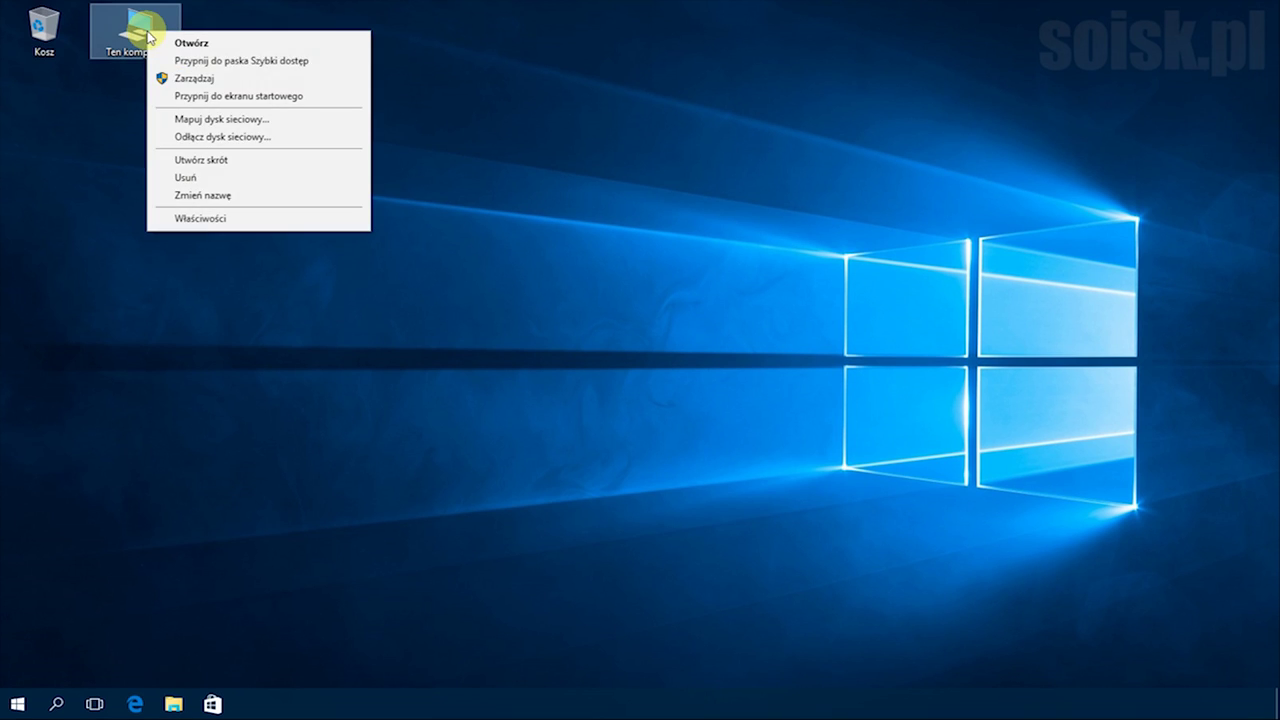
pyautogui.click(222, 79)
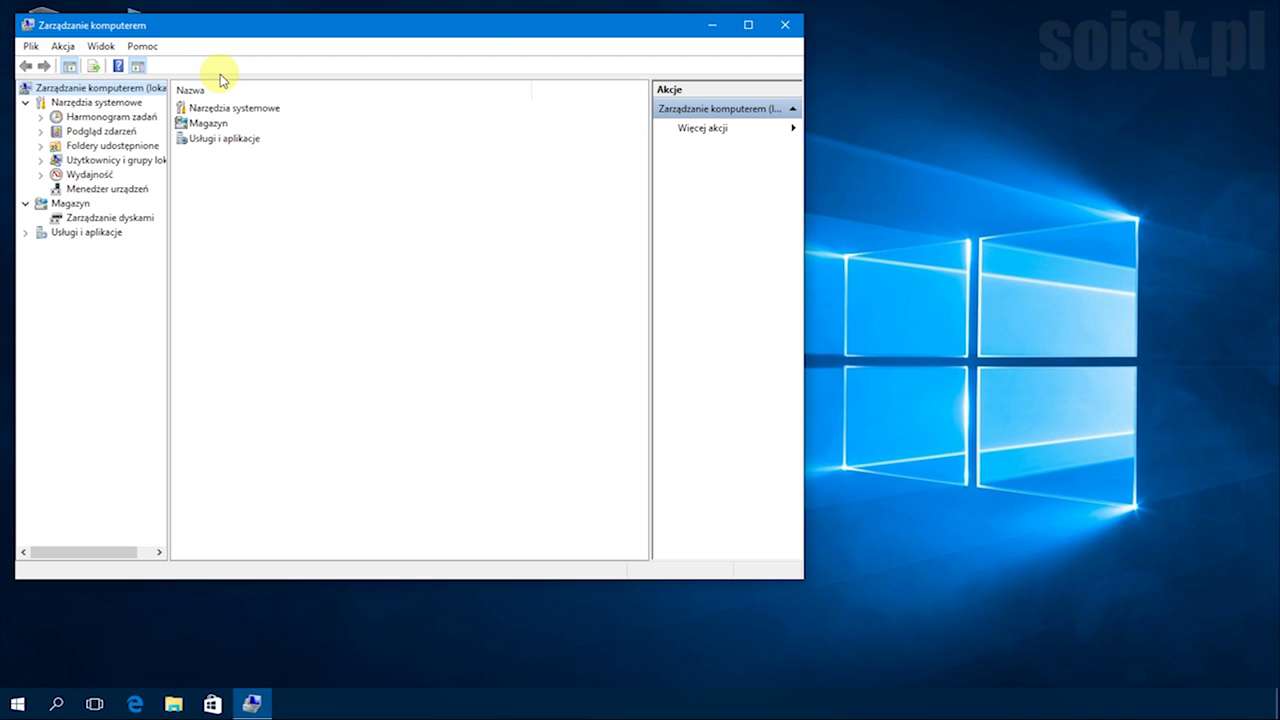
pyautogui.click(131, 163)
pyautogui.doubleClick(202, 108)
pyautogui.moveTo(235, 34); pyautogui.dragTo(440, 100)
pyautogui.click(412, 220)
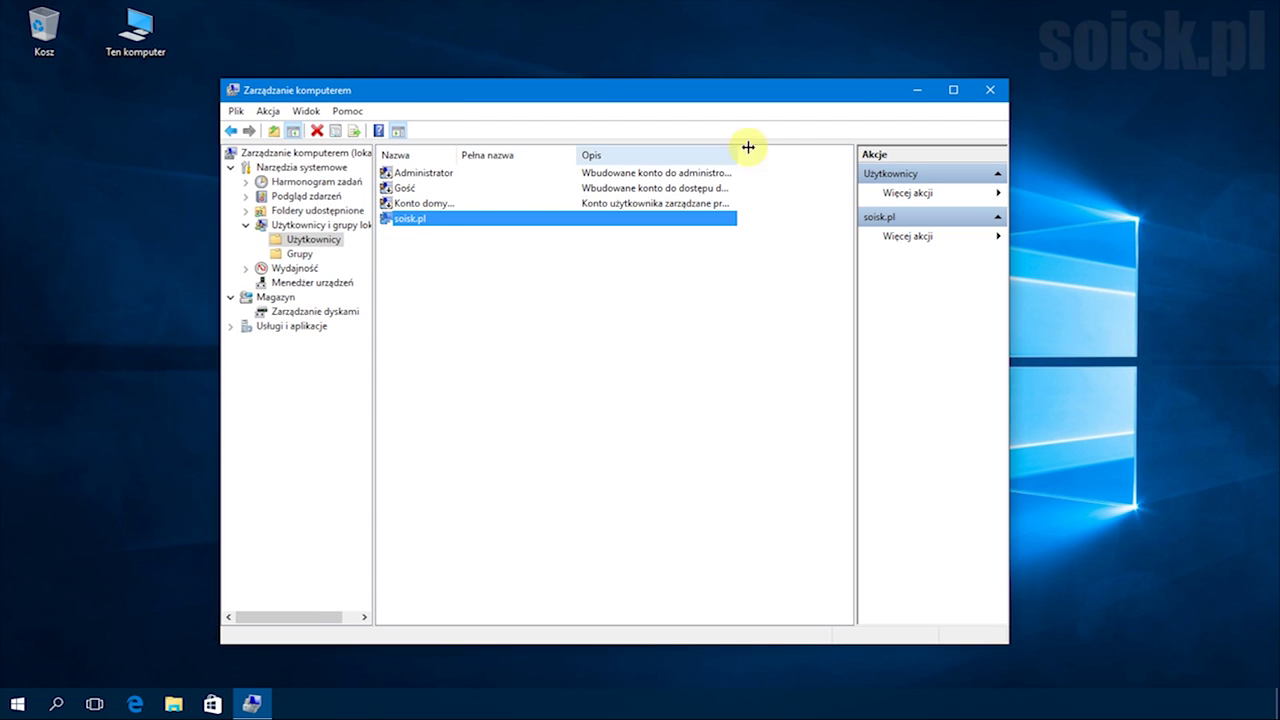
pyautogui.click(992, 89)
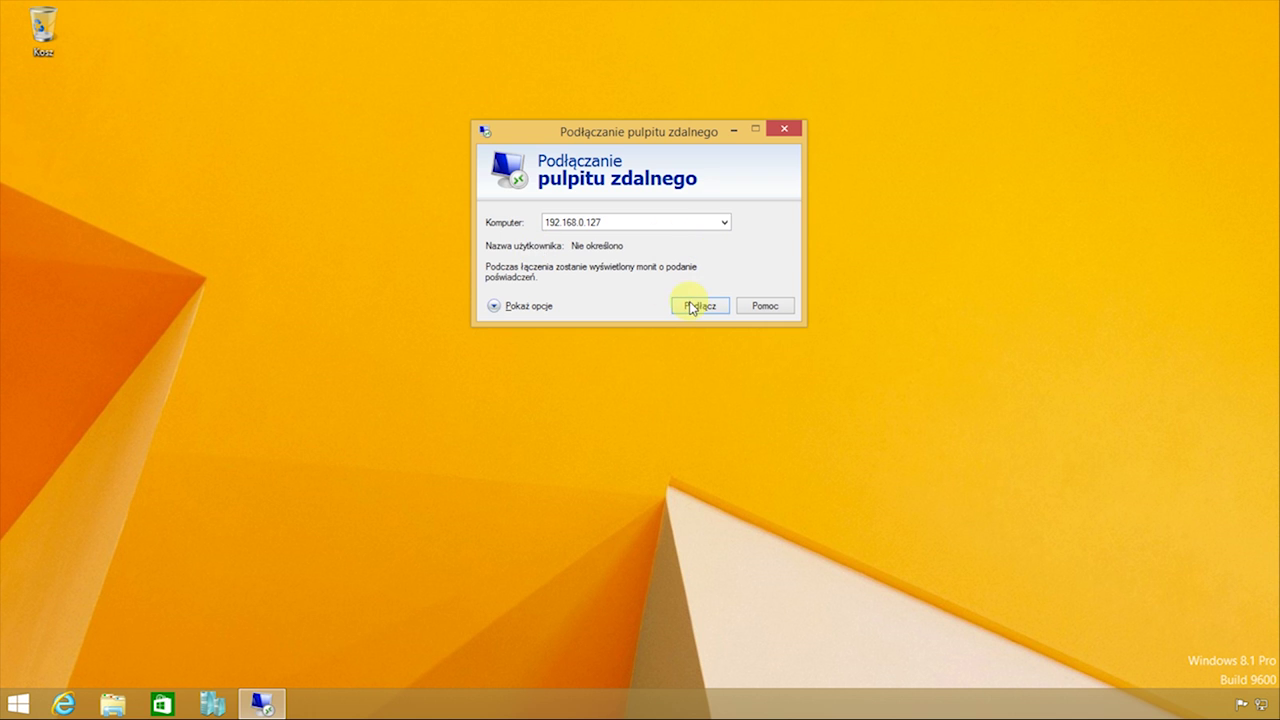
# Connect by Remote Desktop to 192.168.0.127 as soisk.pl, entering the account password and accepting the unverified certificate.
pyautogui.click(694, 302)
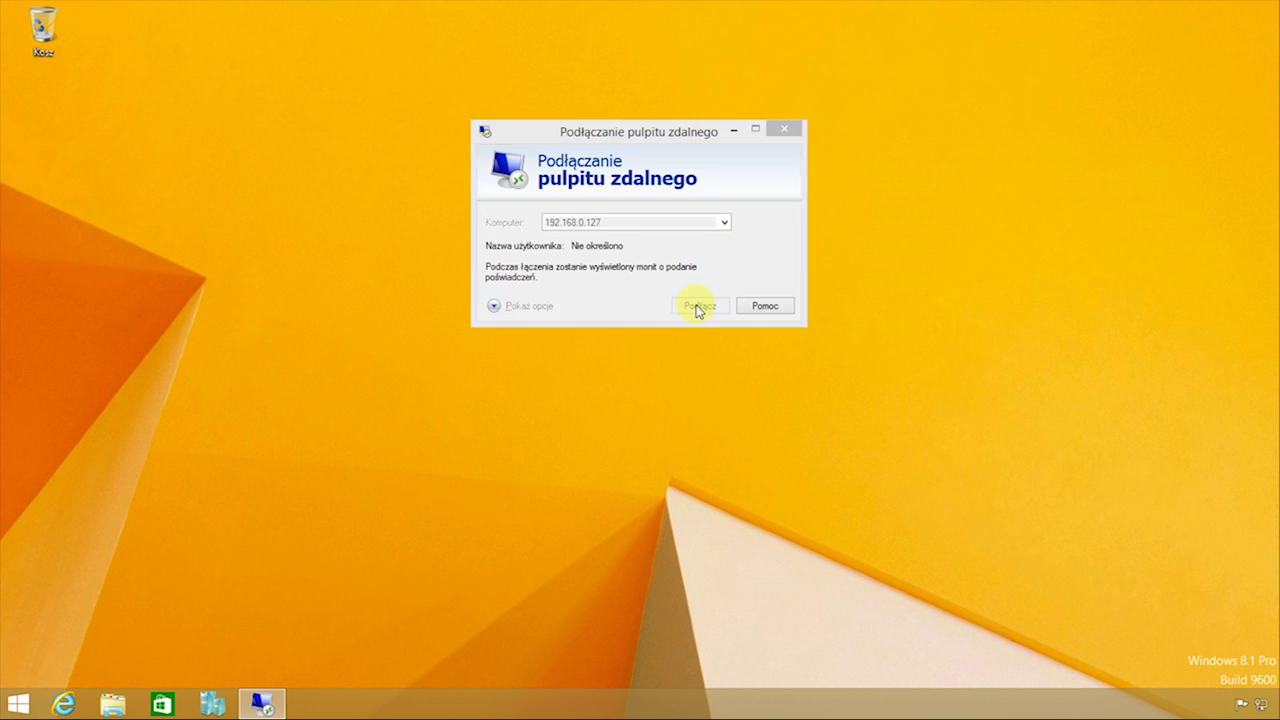
pyautogui.click(636, 199)
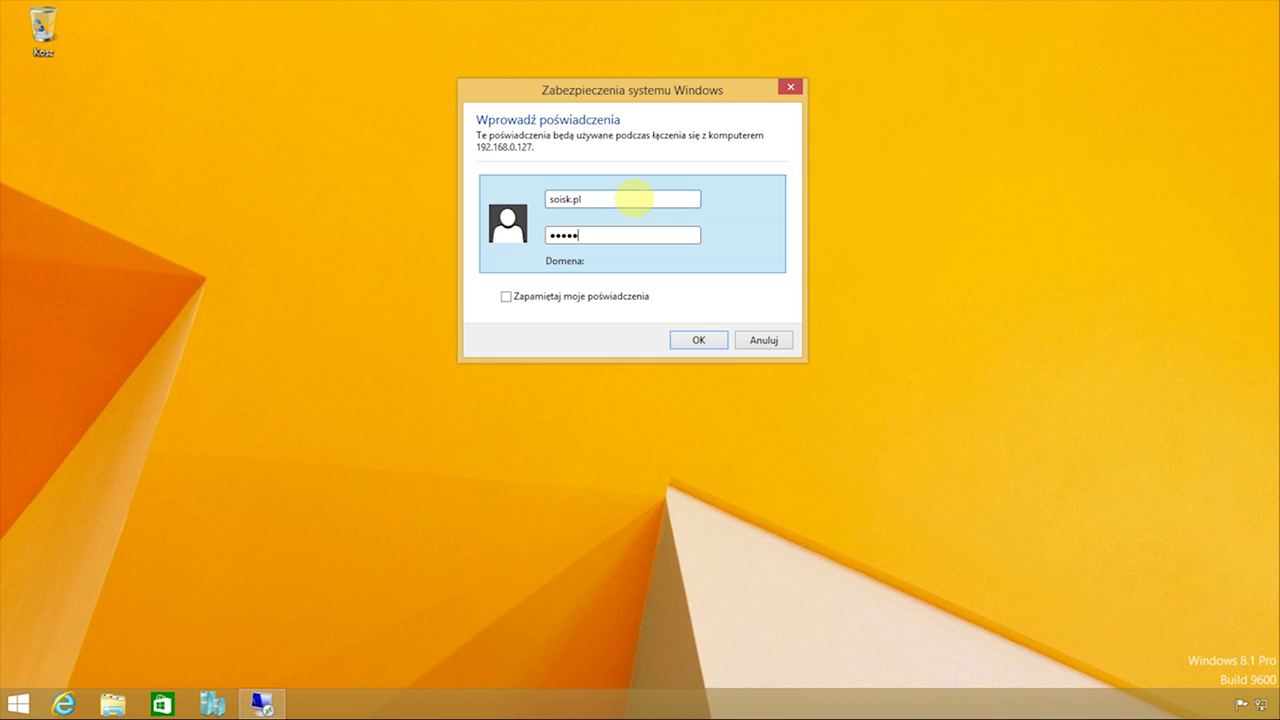
pyautogui.click(693, 339)
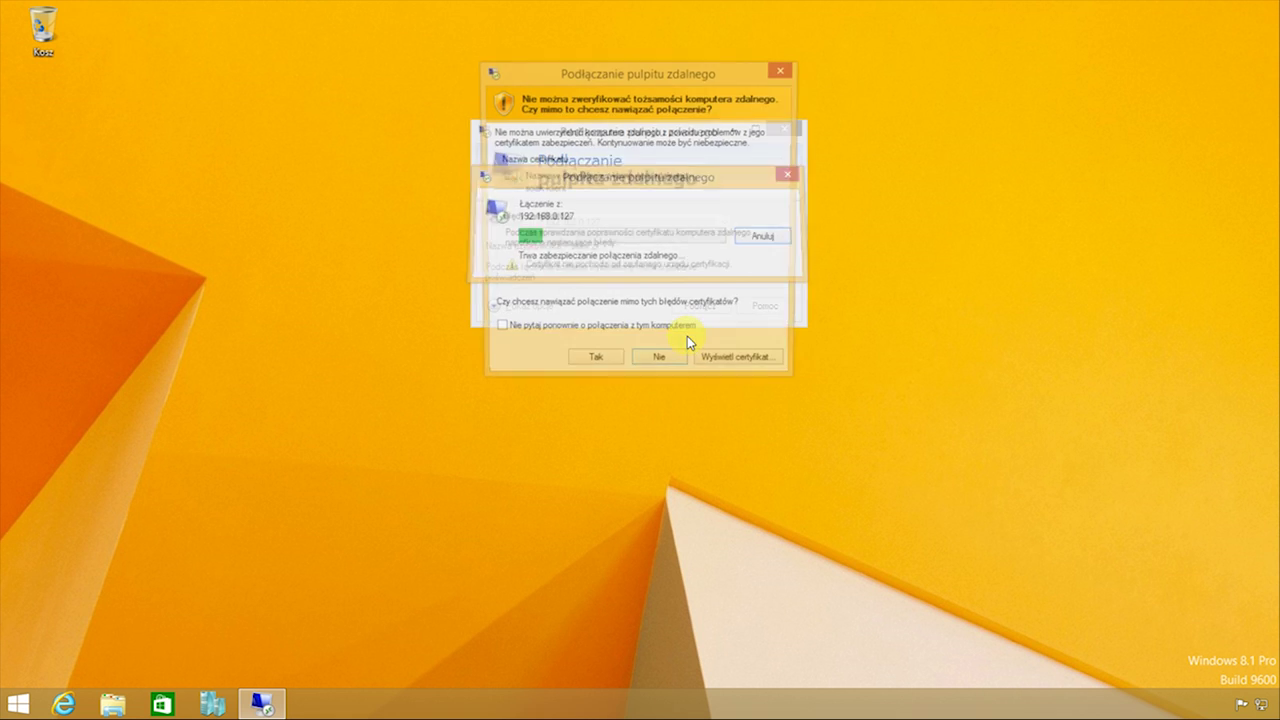
pyautogui.click(592, 366)
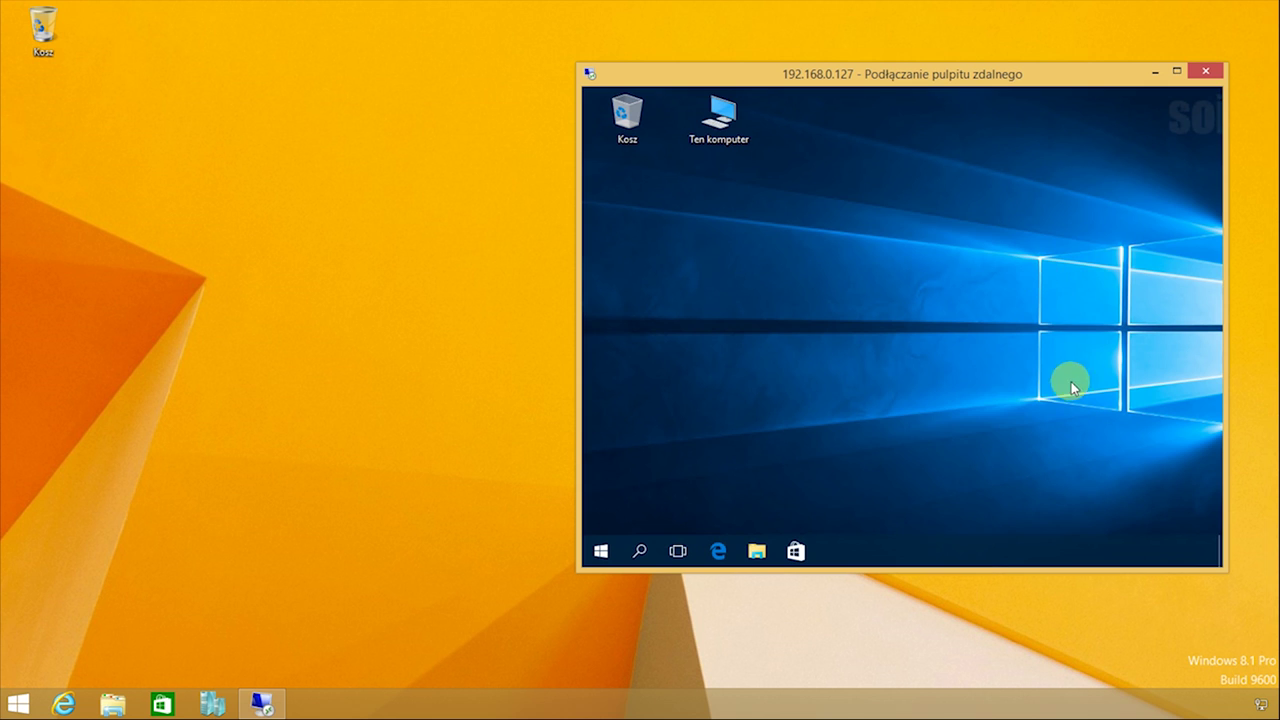
# Sign the soisk.pl account out of the remote Windows 10 session.
pyautogui.click(599, 548)
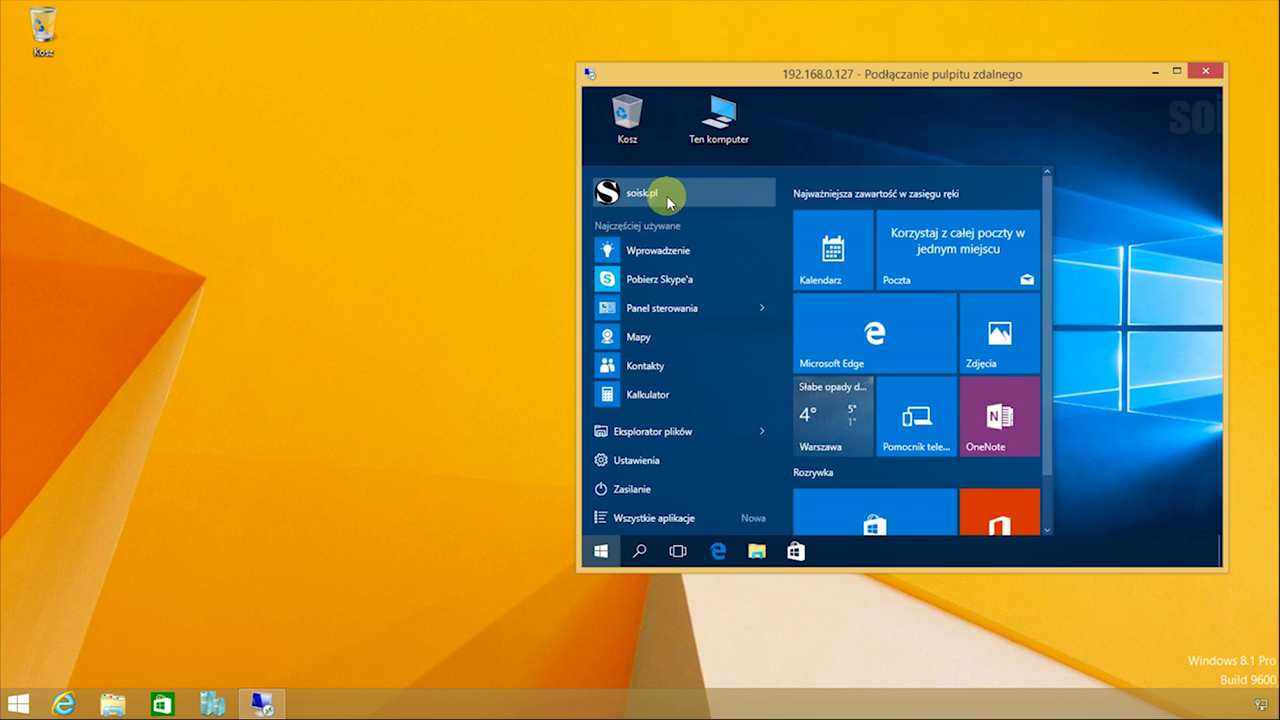
pyautogui.click(670, 195)
pyautogui.click(643, 282)
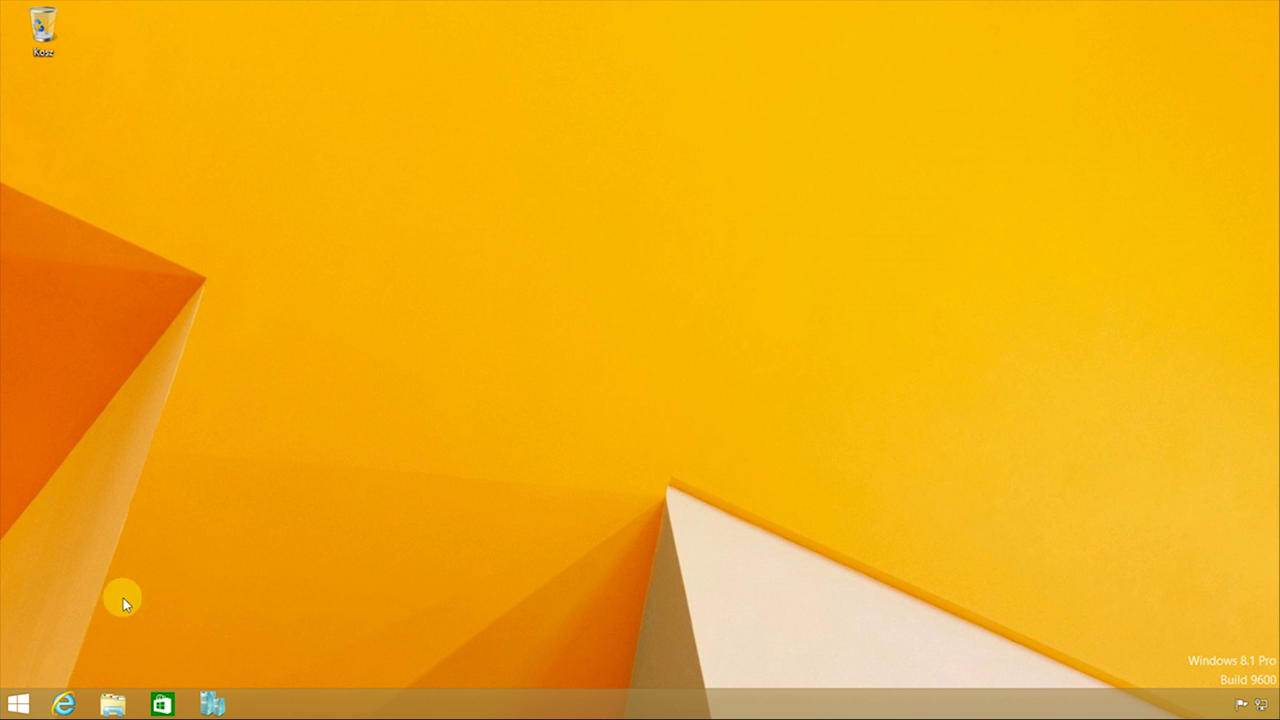
# Display the Start screen of the Windows 8.1 computer to check its signed-in account.
pyautogui.click(18, 703)
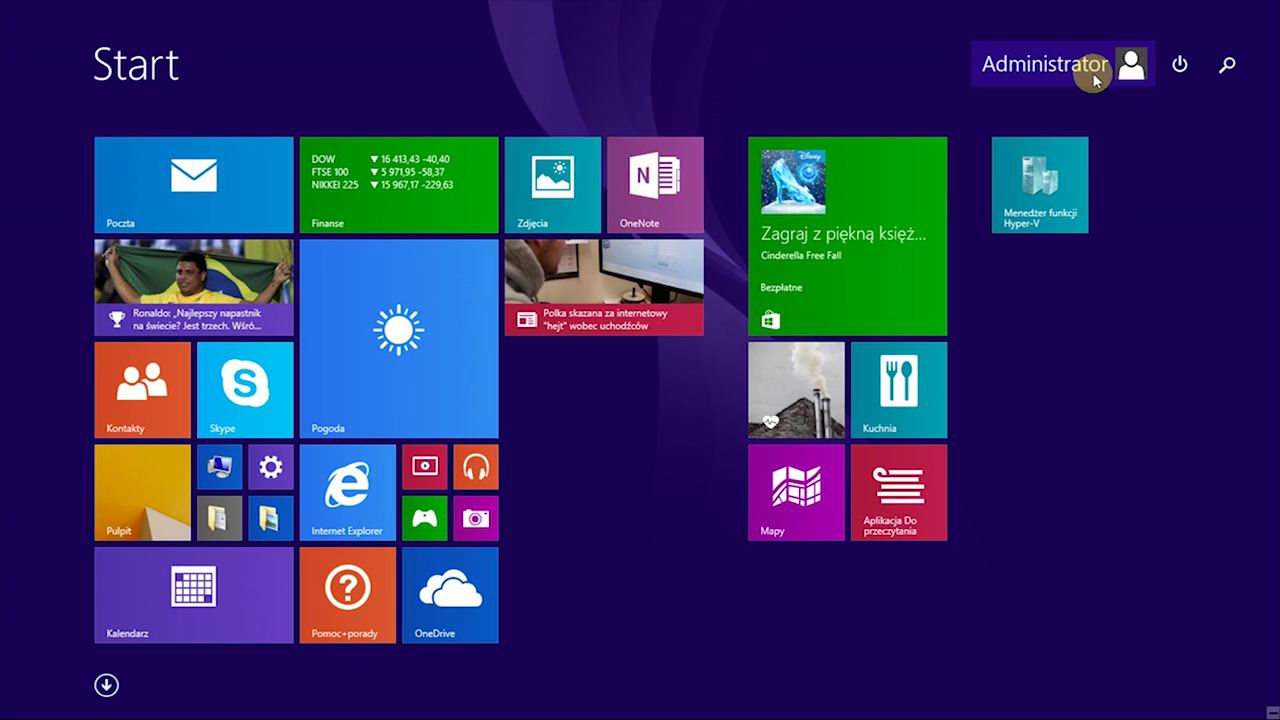